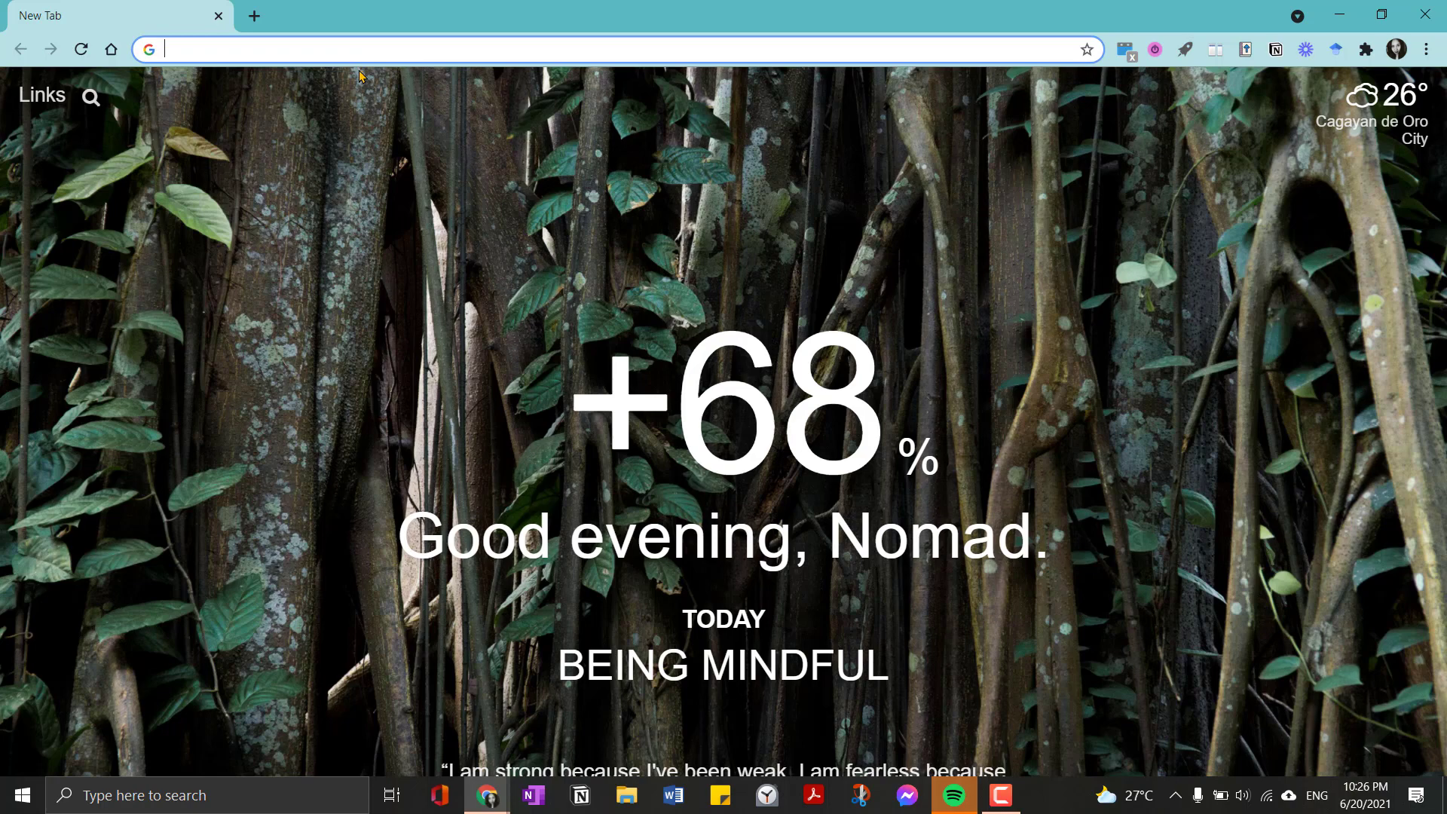
- Go to chathero.co and log in to reach the account dashboard
click(276, 49)
text(chathero.co)
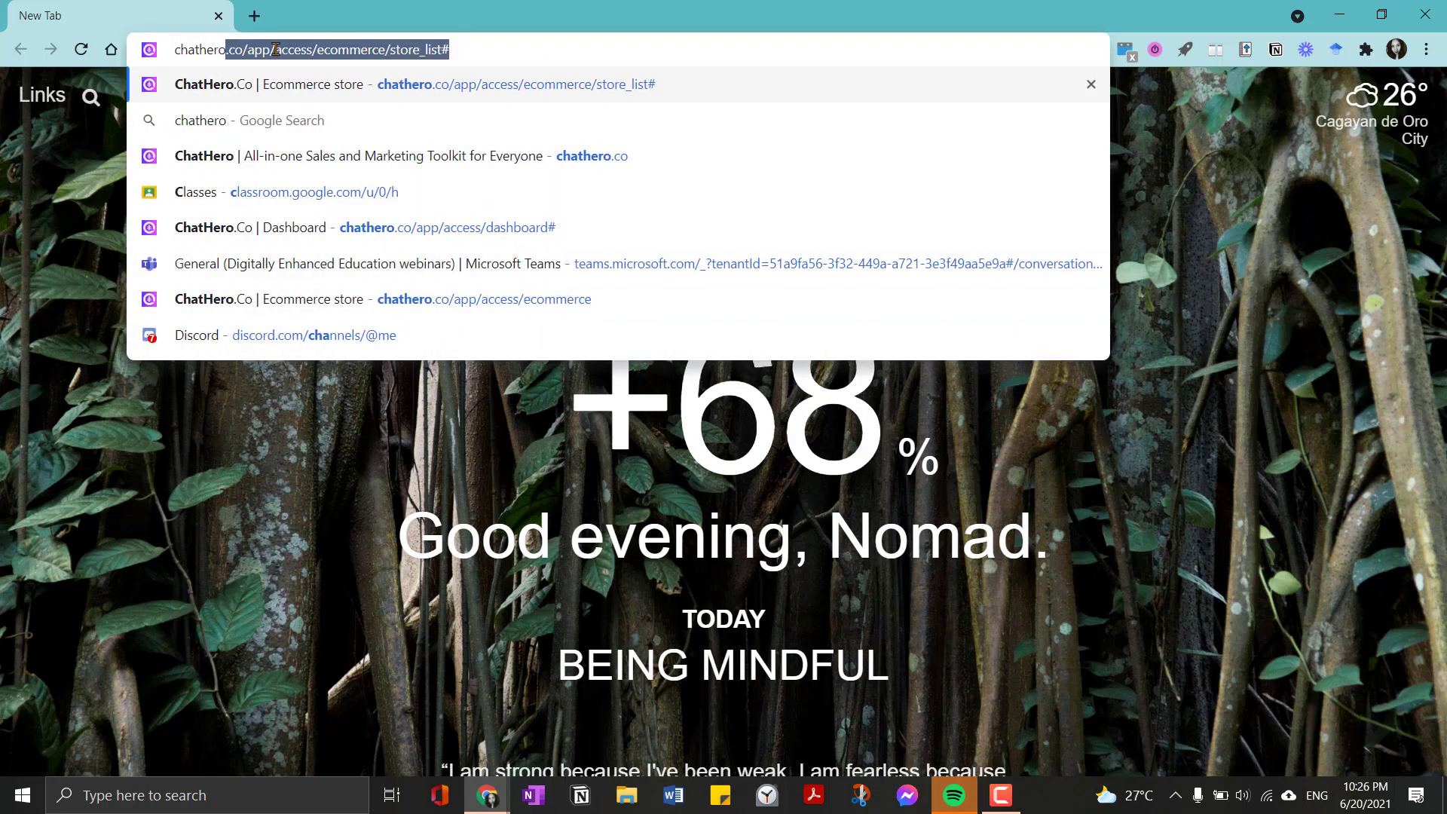
key(Delete)
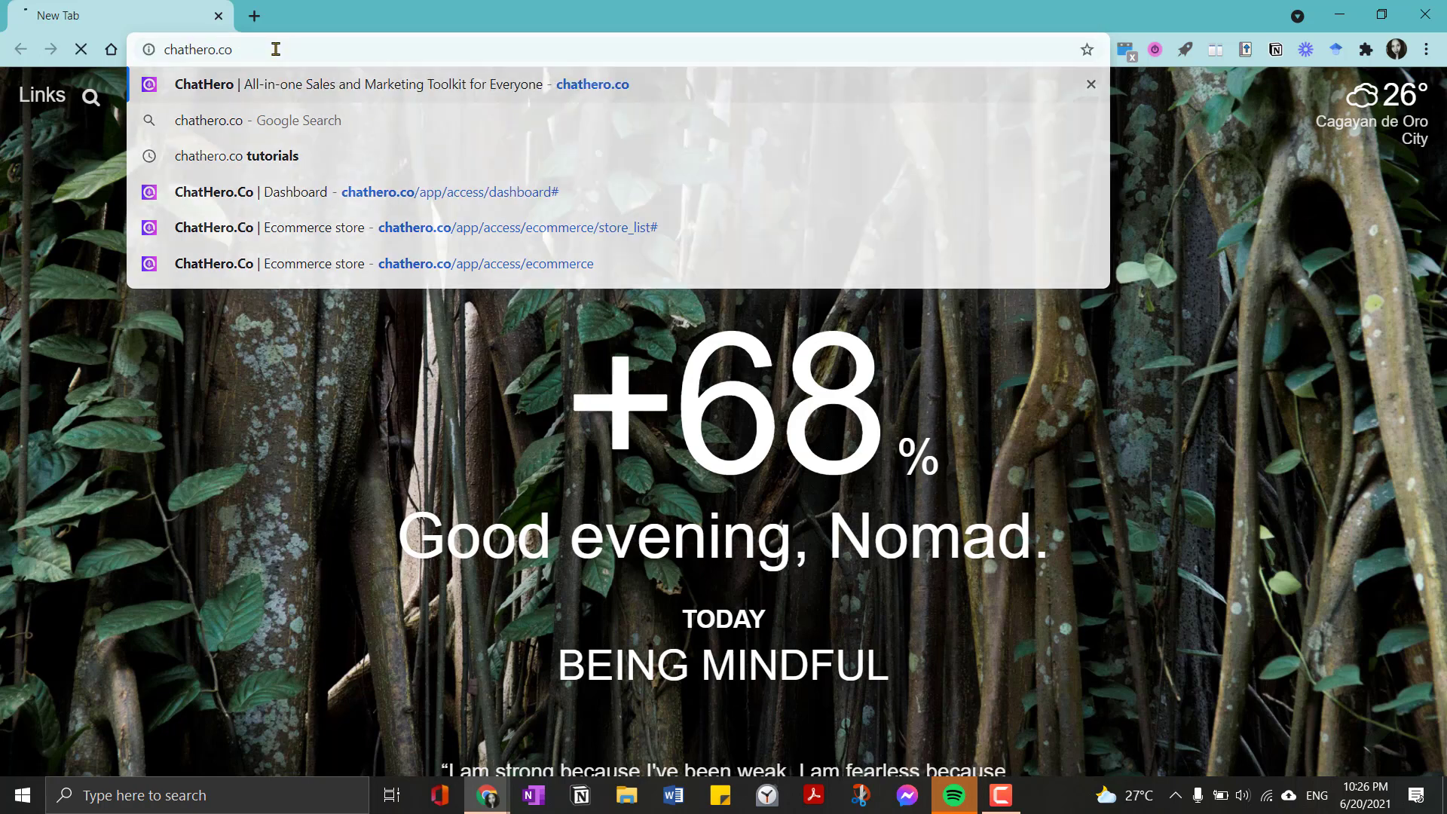
key(Return)
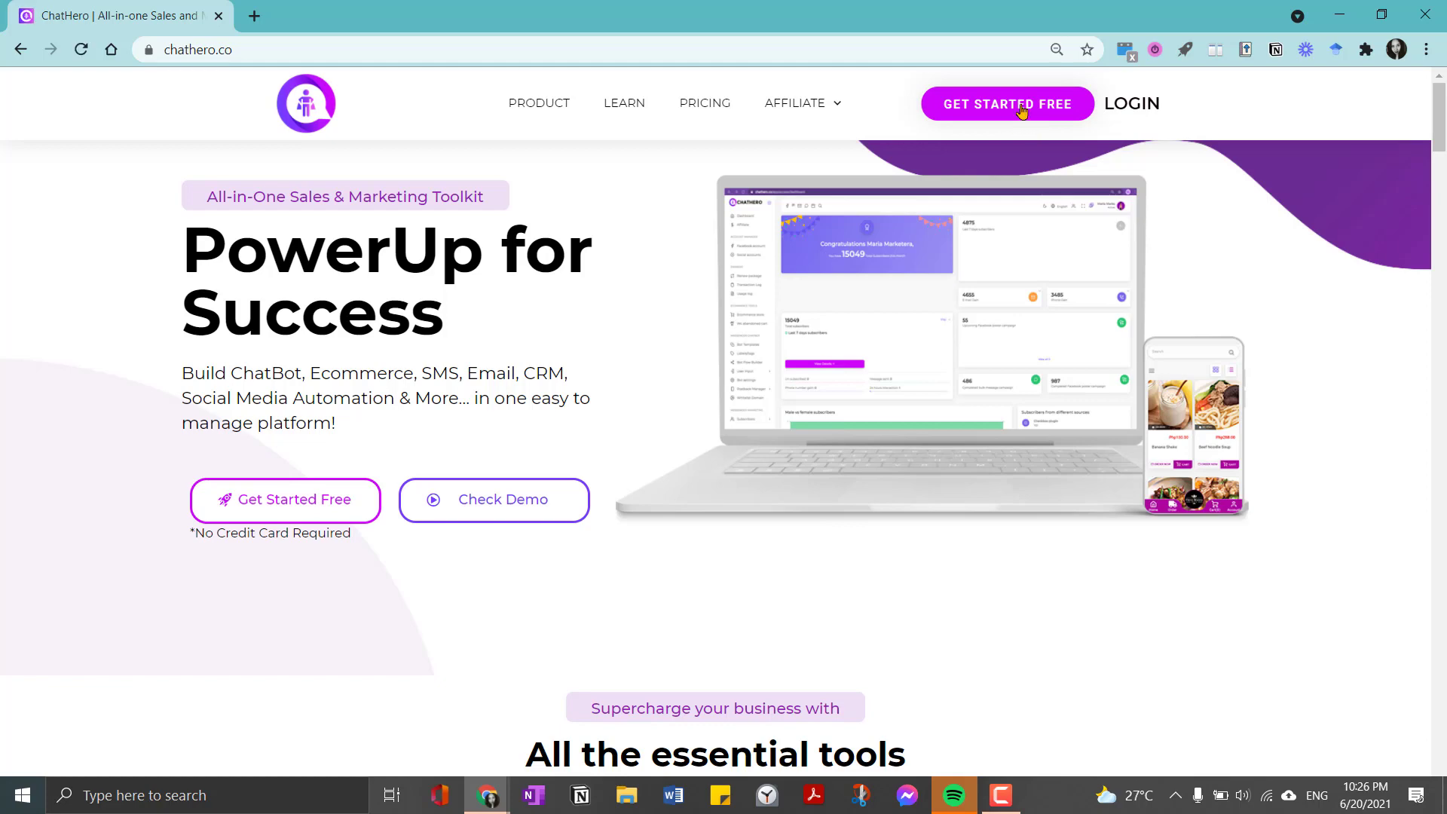
click(1132, 113)
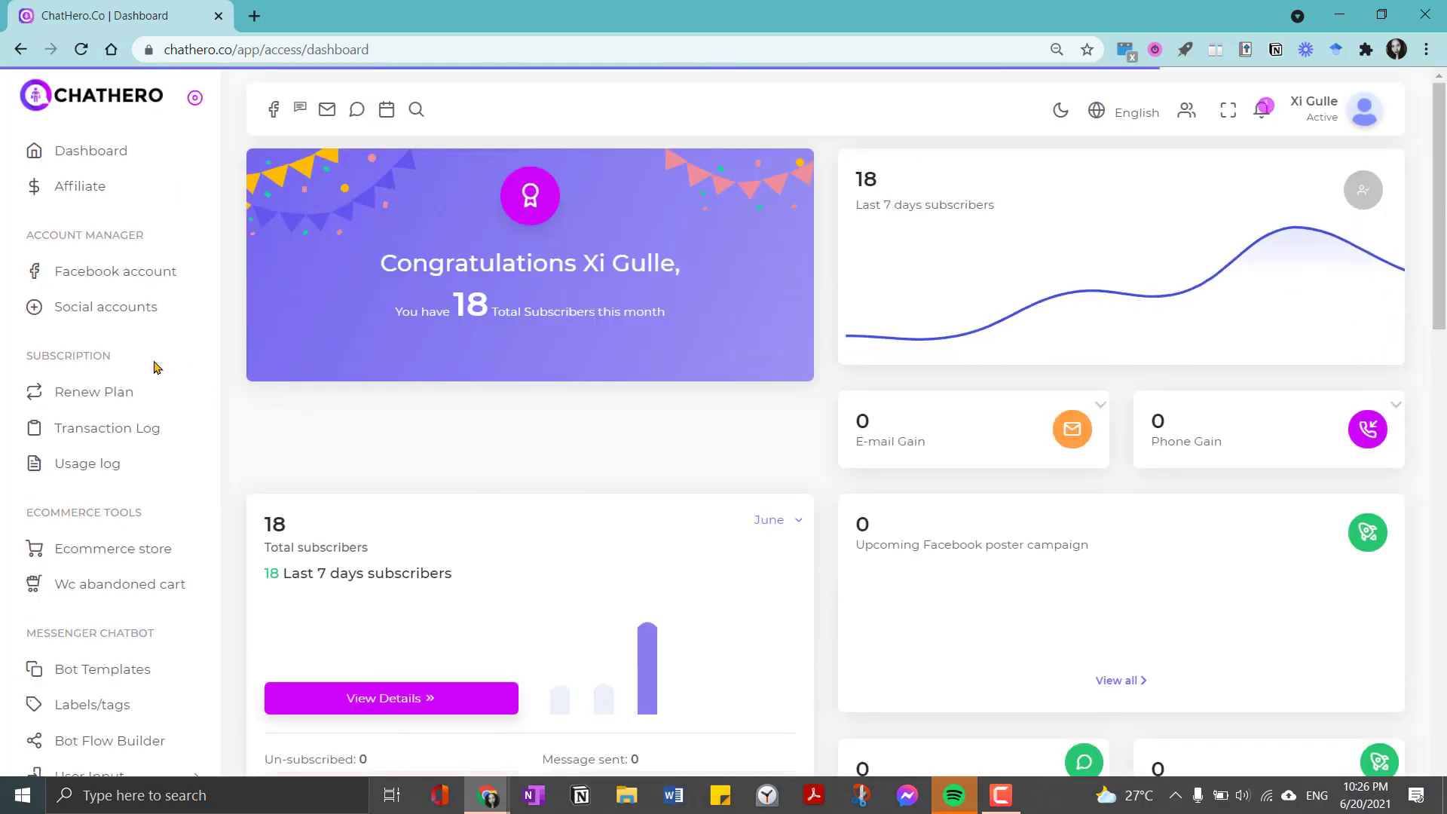
- View the connected Facebook account's pages and open the new store form in the ecommerce store section
click(115, 282)
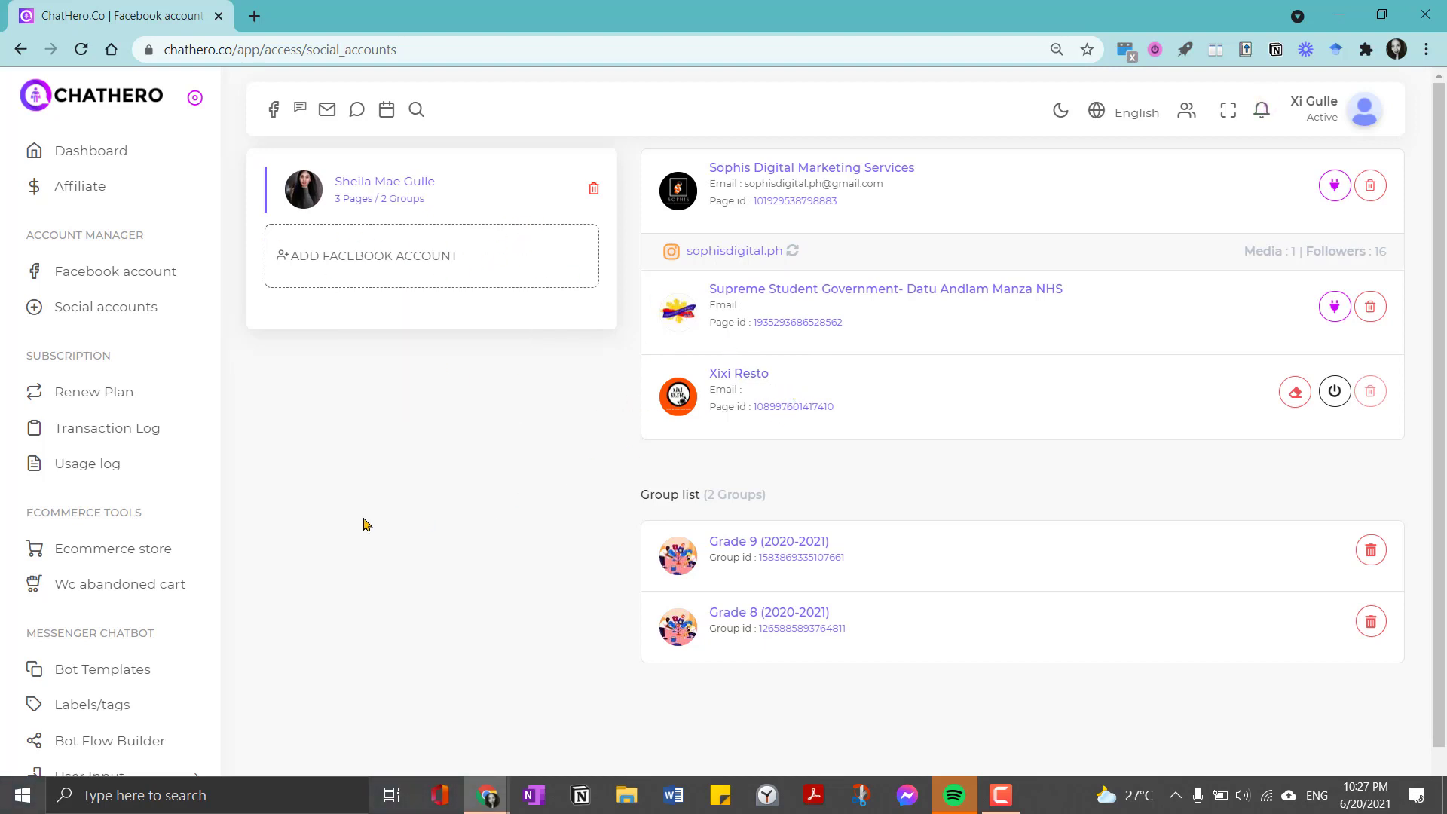
click(155, 557)
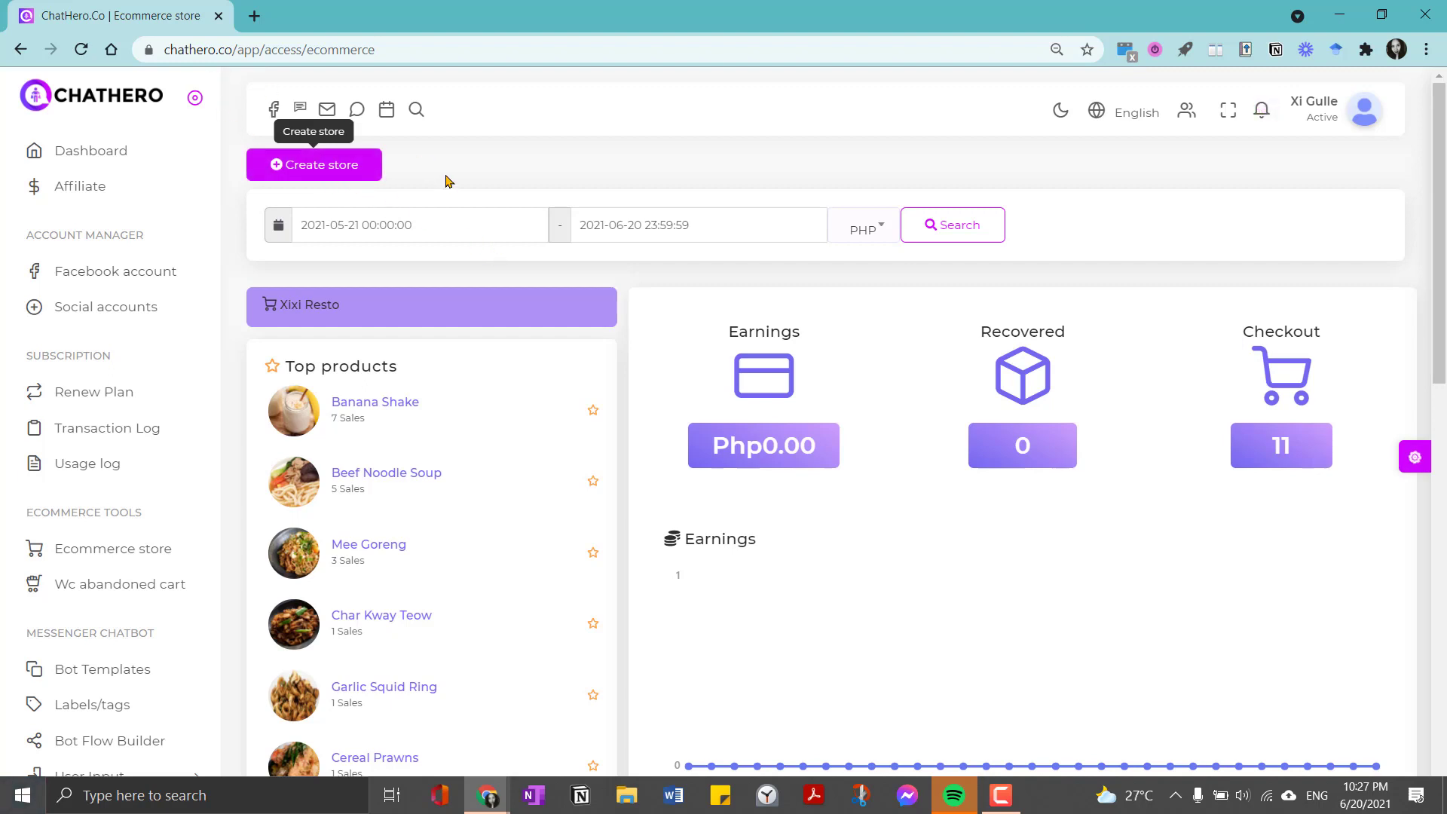
click(333, 172)
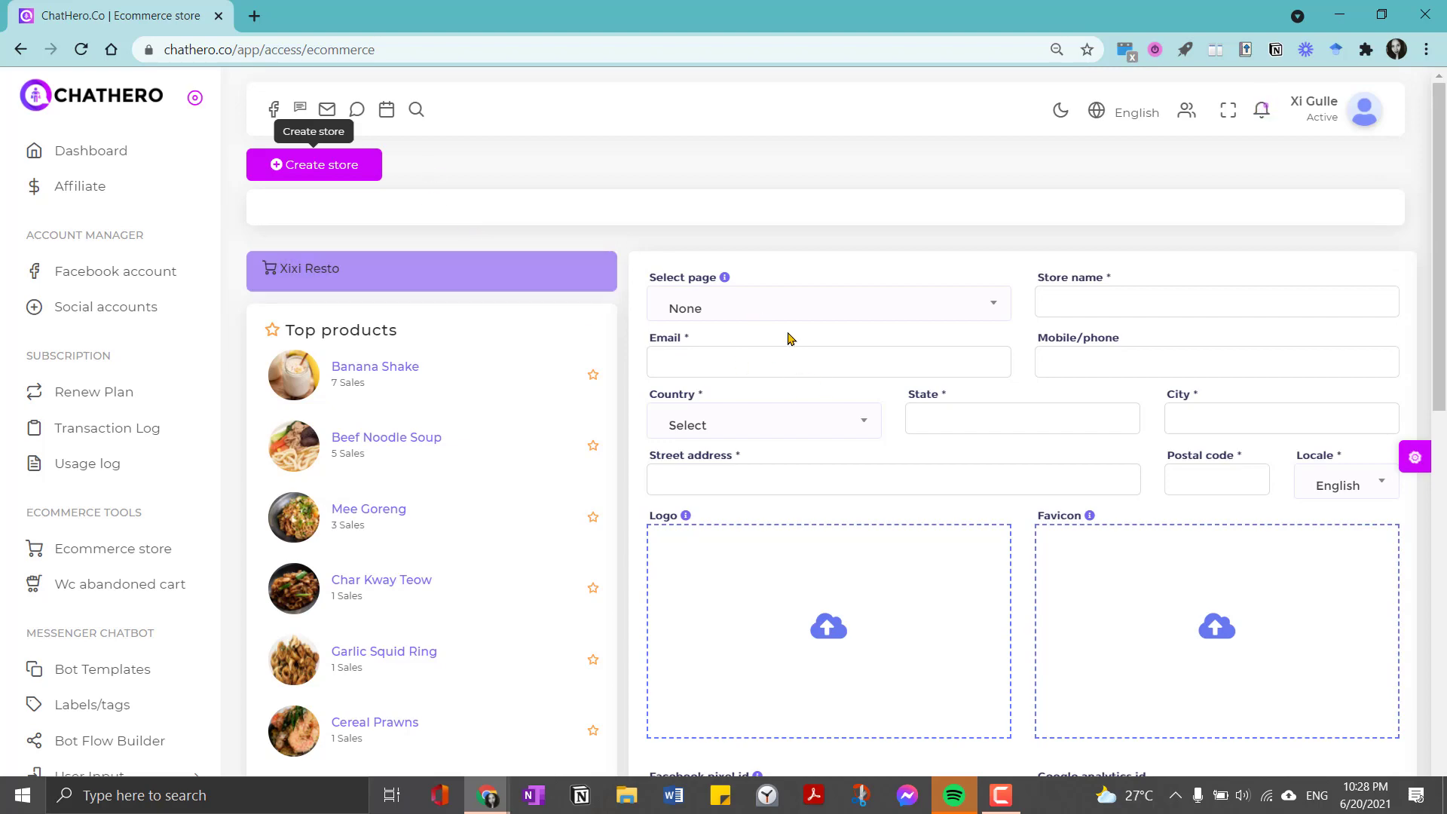
- Look over the new store form and choose Xixi Resto as the store's page
scroll(1056, 511, down, 7)
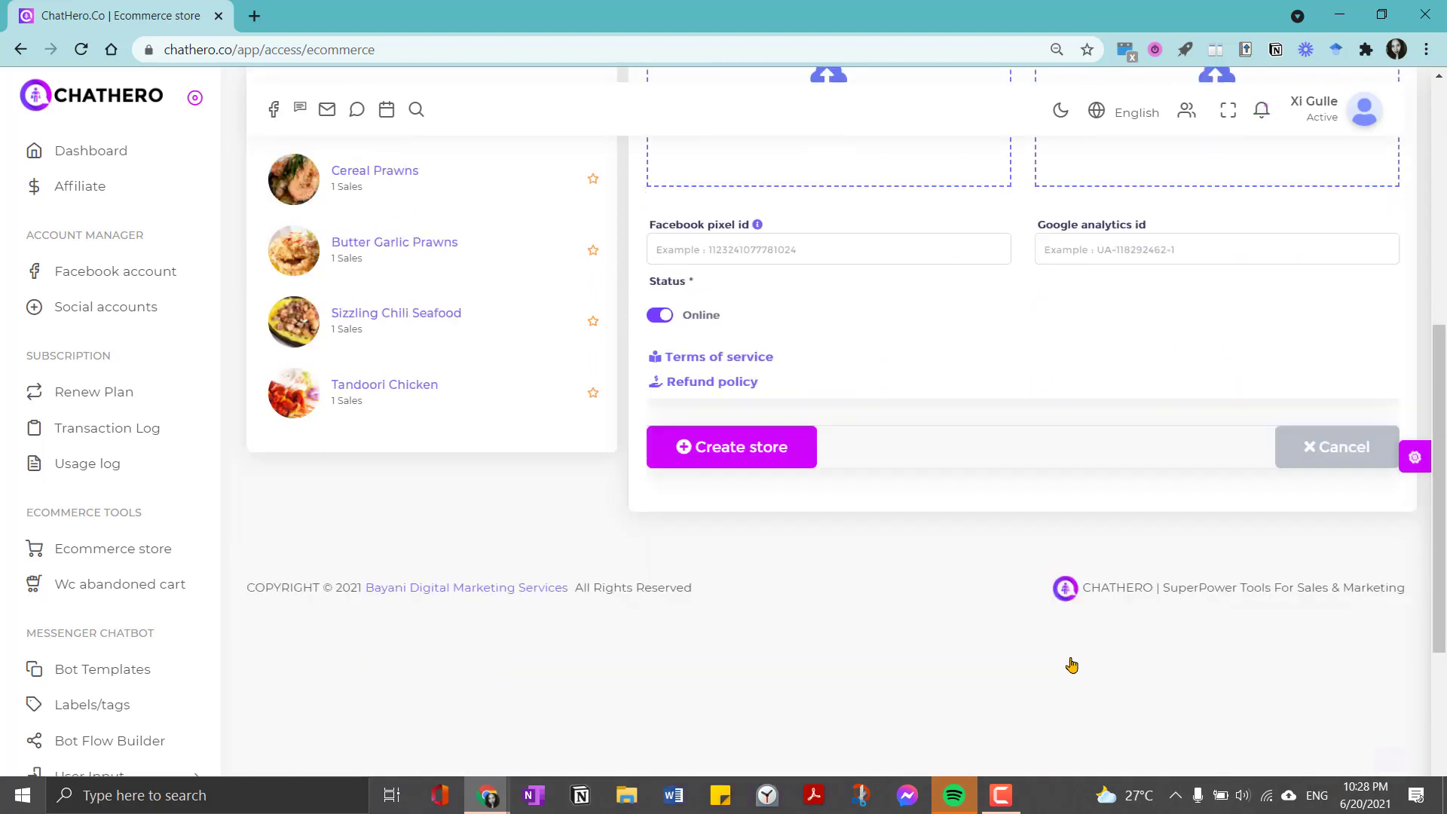
scroll(725, 407, up, 4)
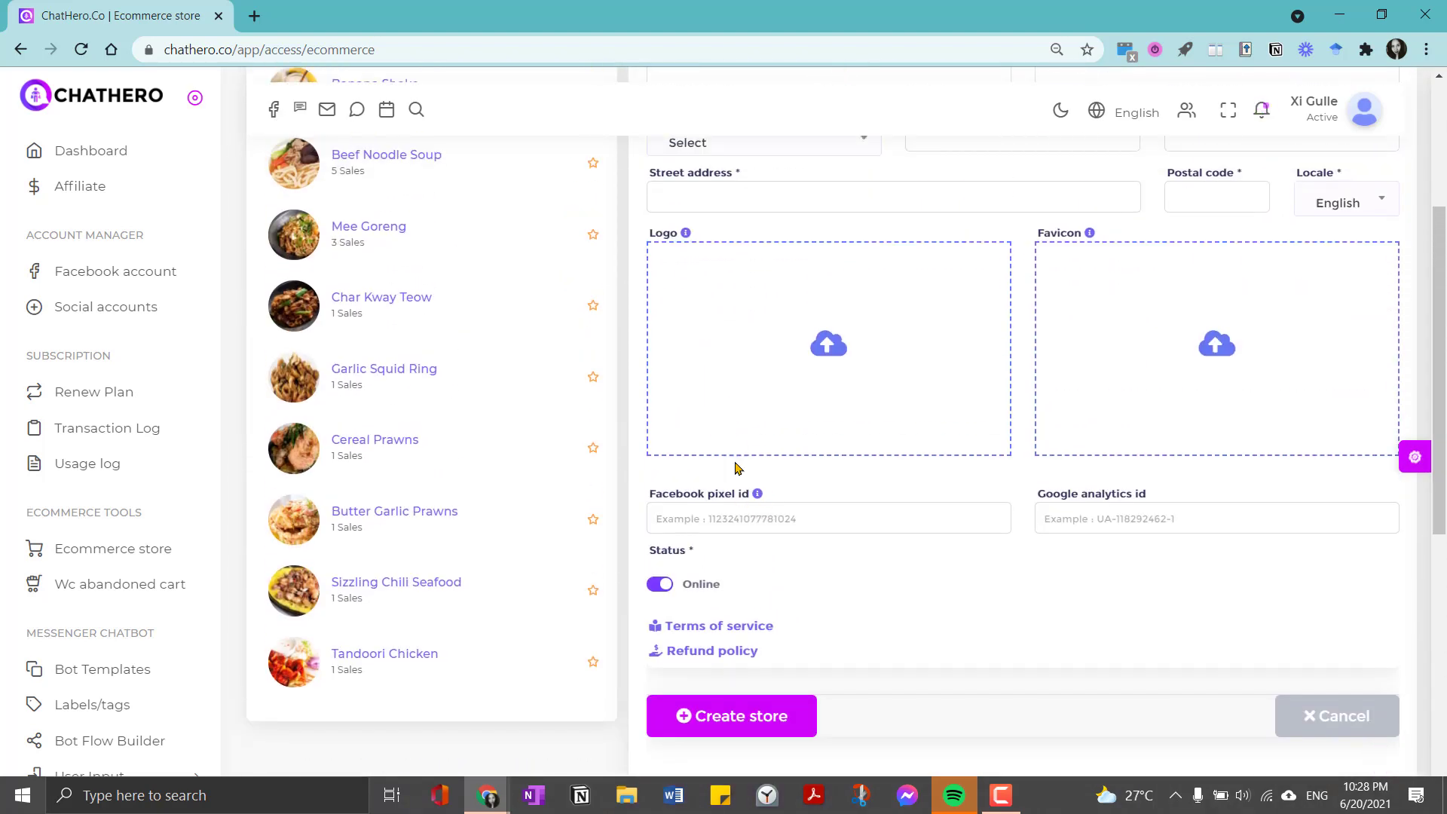
scroll(735, 452, up, 4)
click(698, 308)
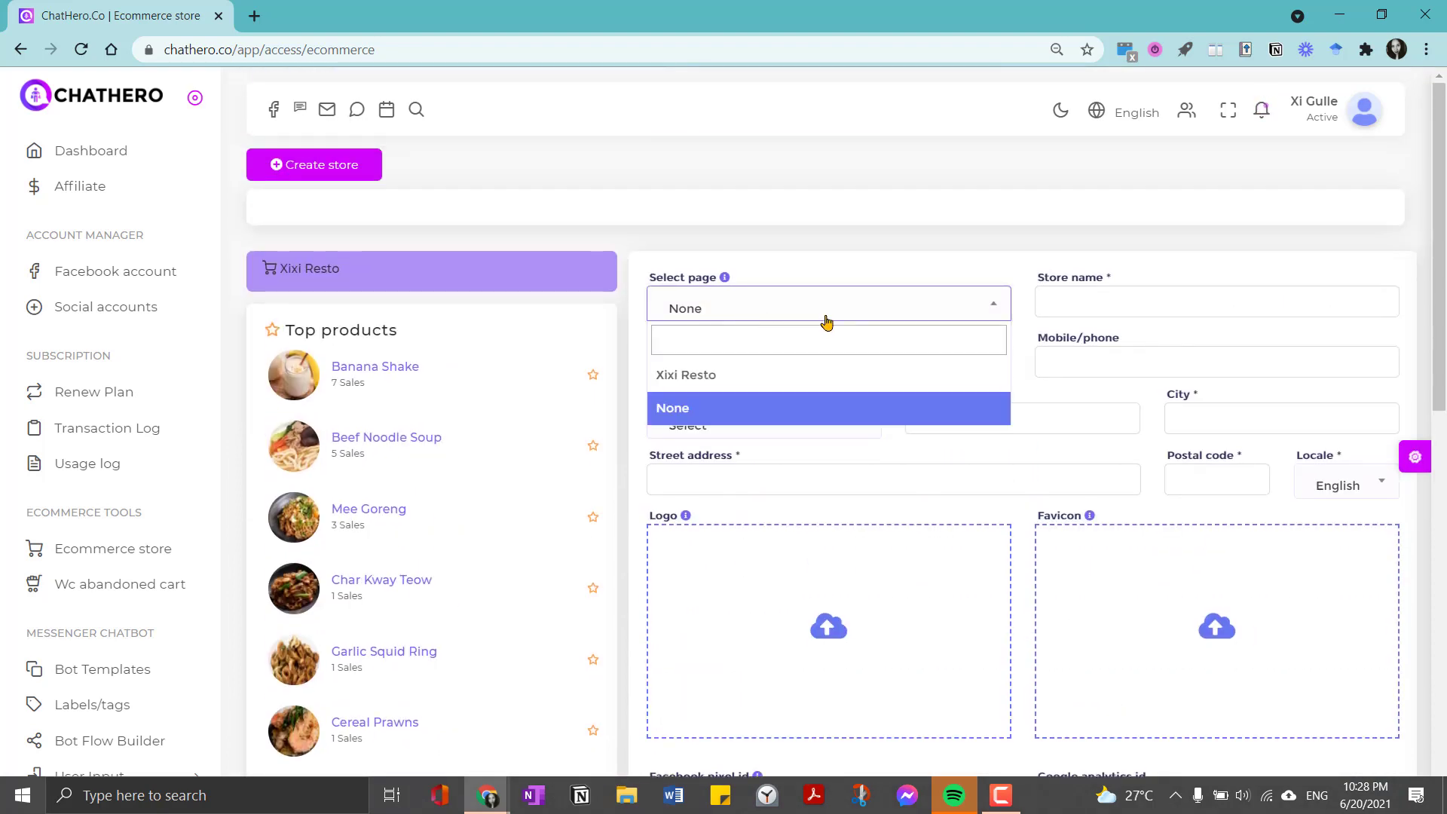
click(727, 379)
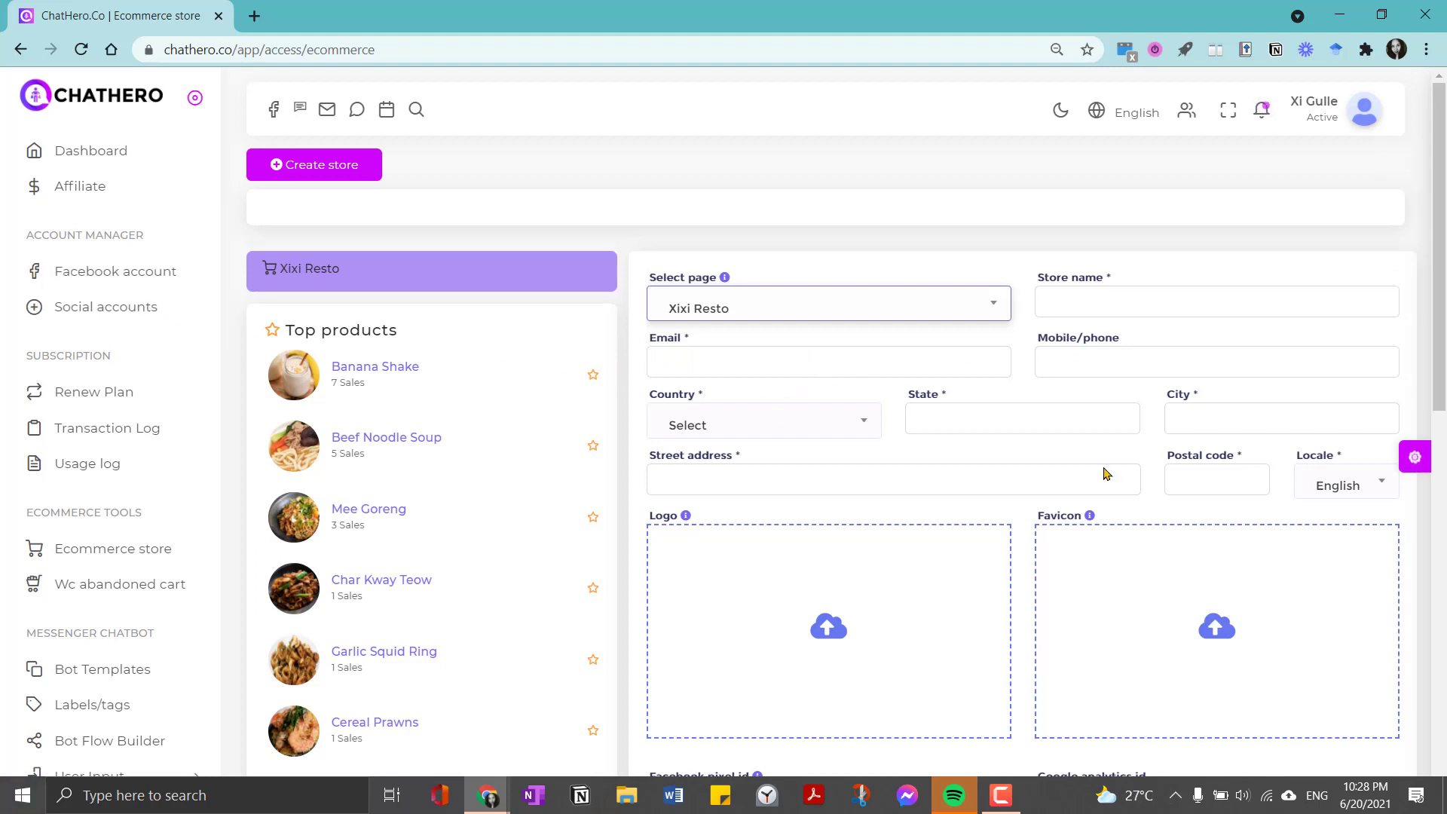
- Review the remaining store form fields, expanding the Terms of service and Refund policy editors
scroll(943, 555, down, 3)
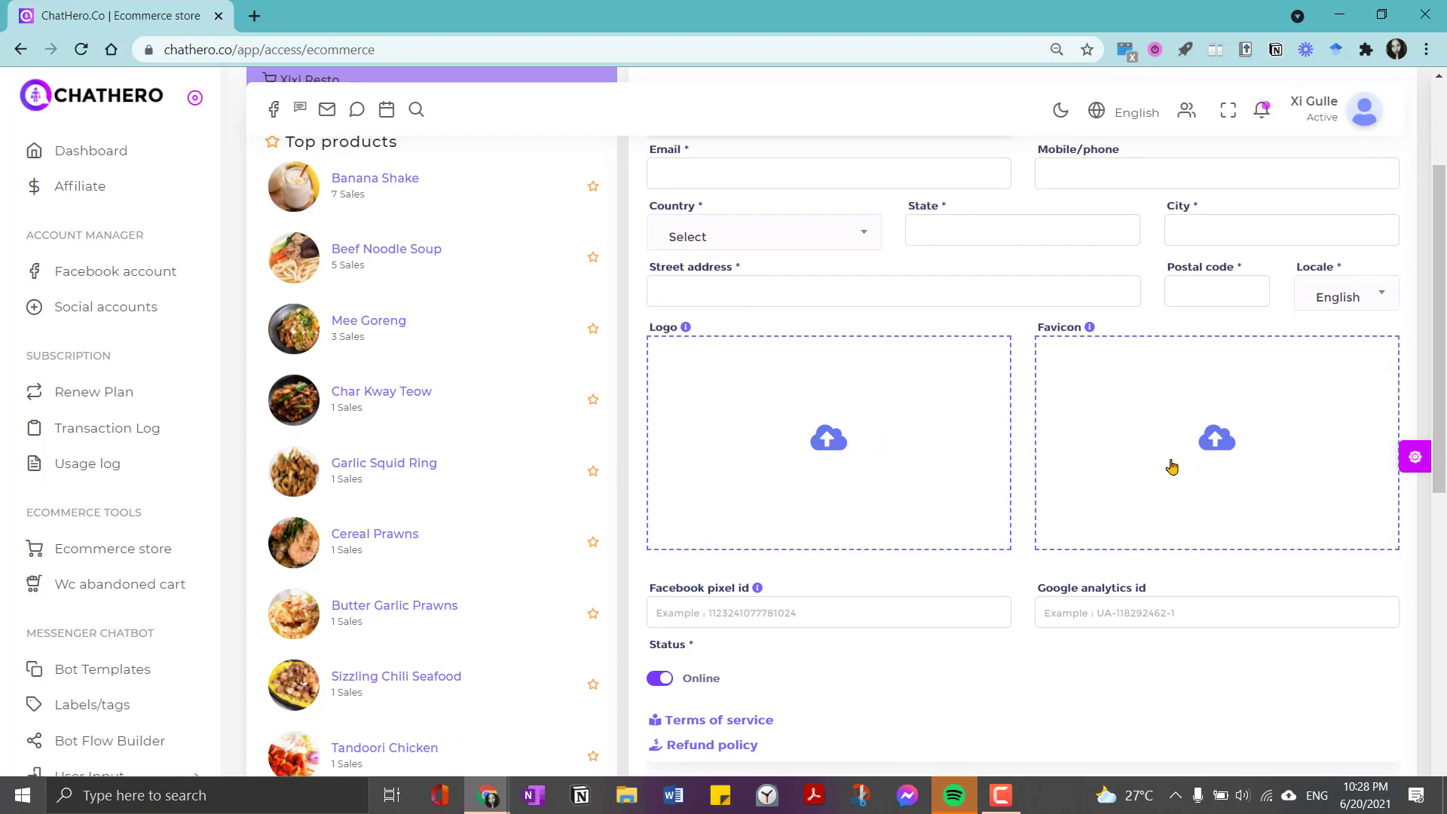
scroll(1027, 517, down, 3)
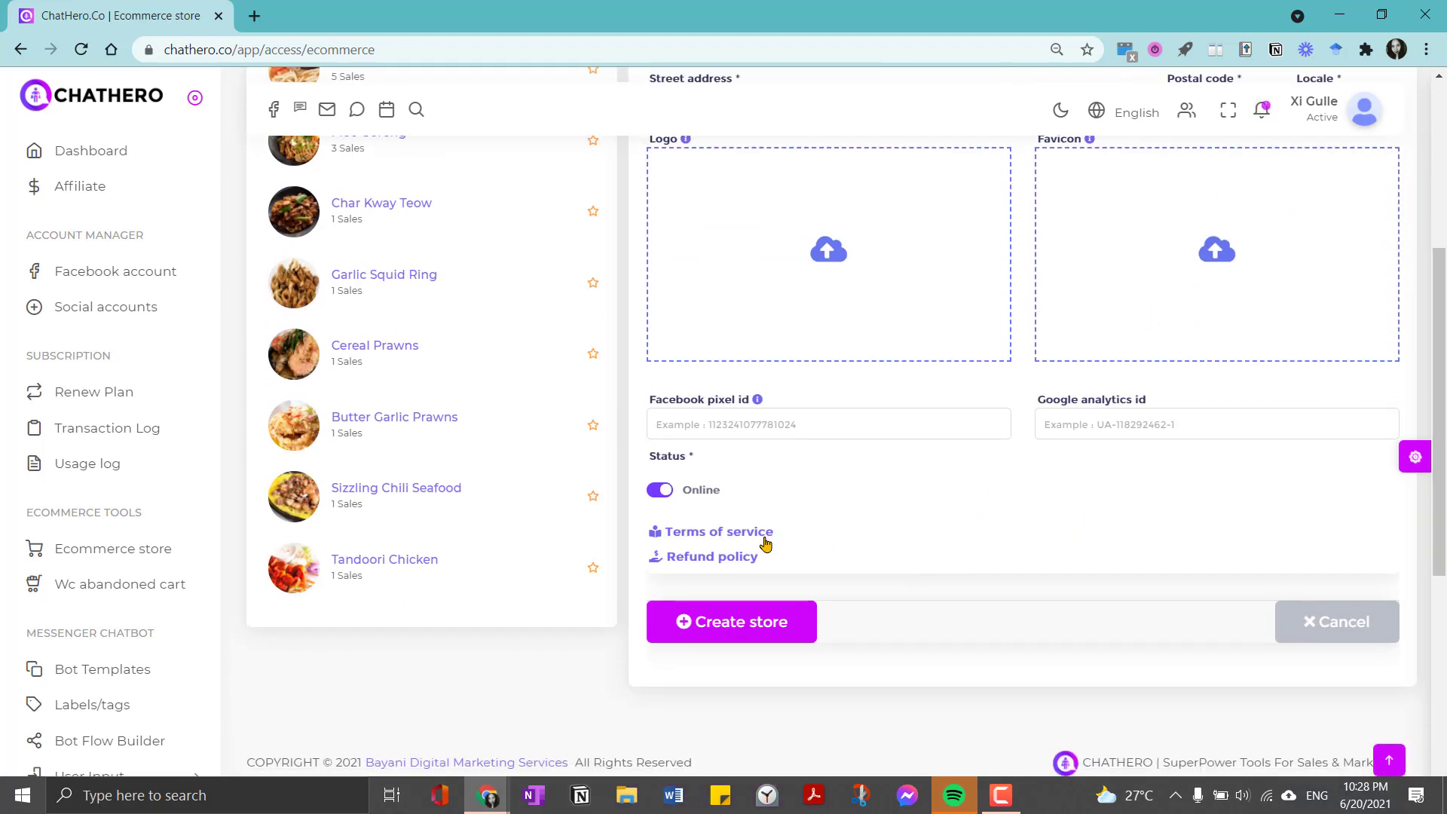
click(765, 542)
scroll(765, 543, down, 3)
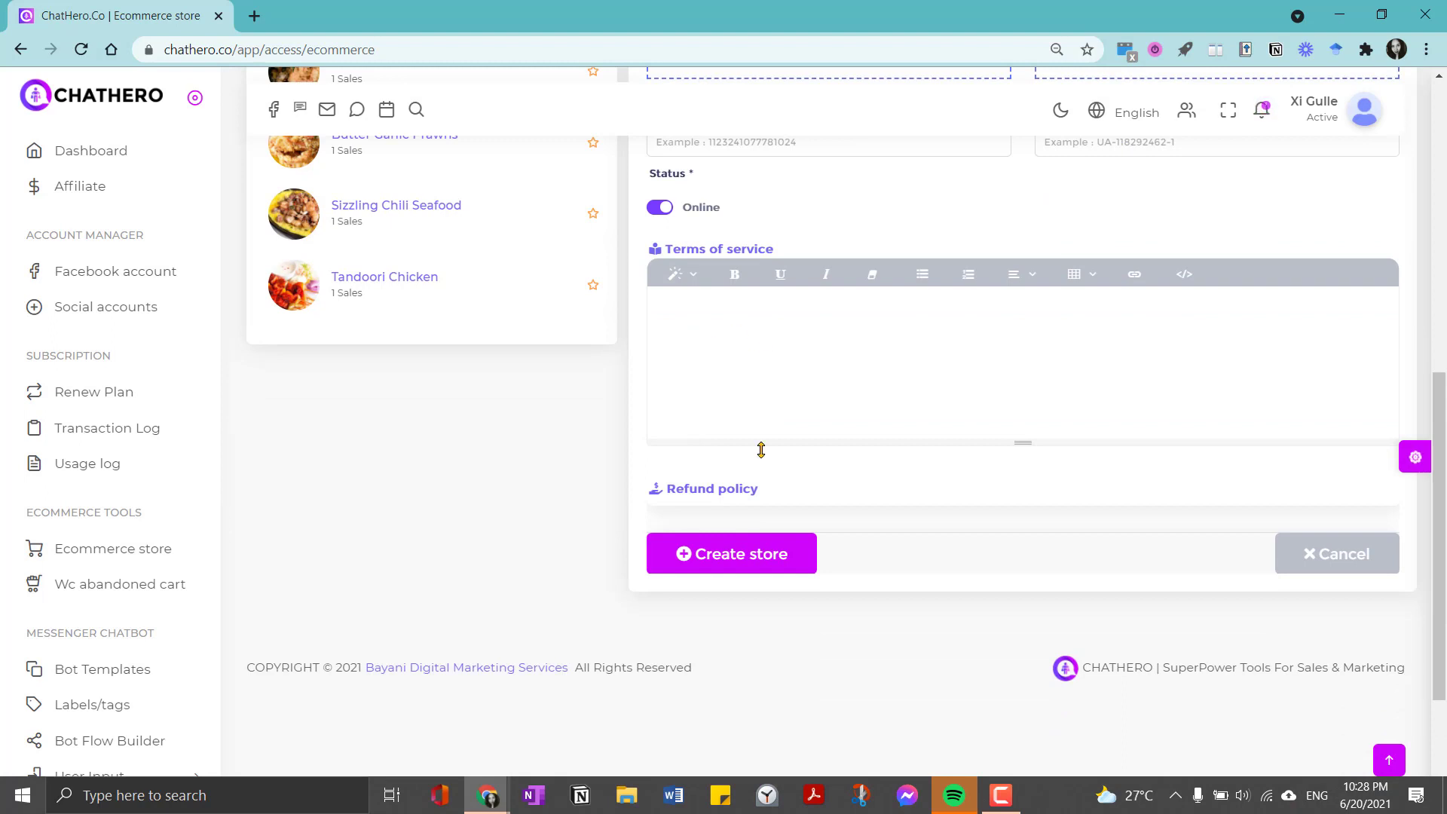
click(737, 491)
scroll(761, 407, down, 2)
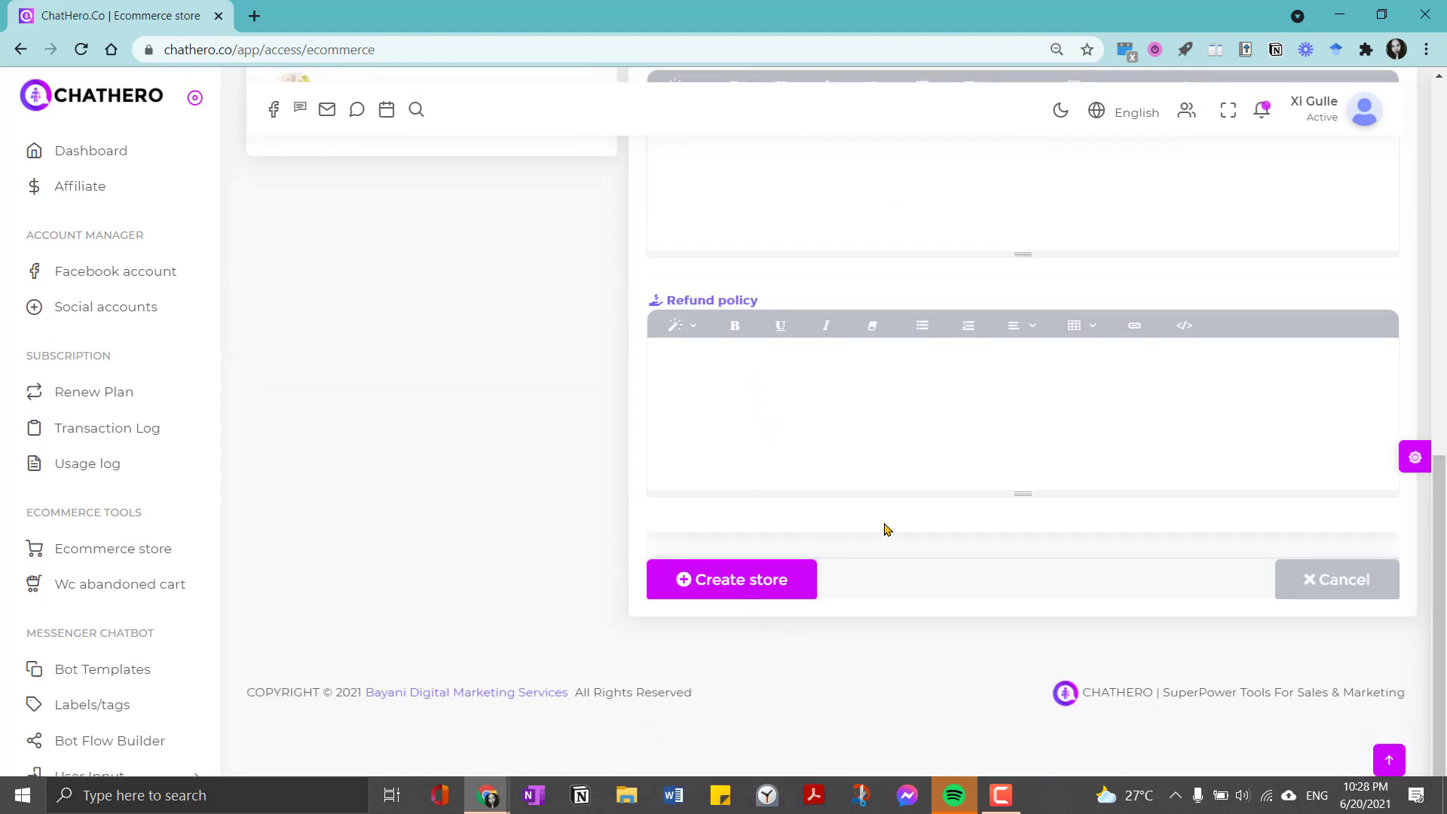
scroll(540, 480, up, 2)
scroll(539, 480, up, 7)
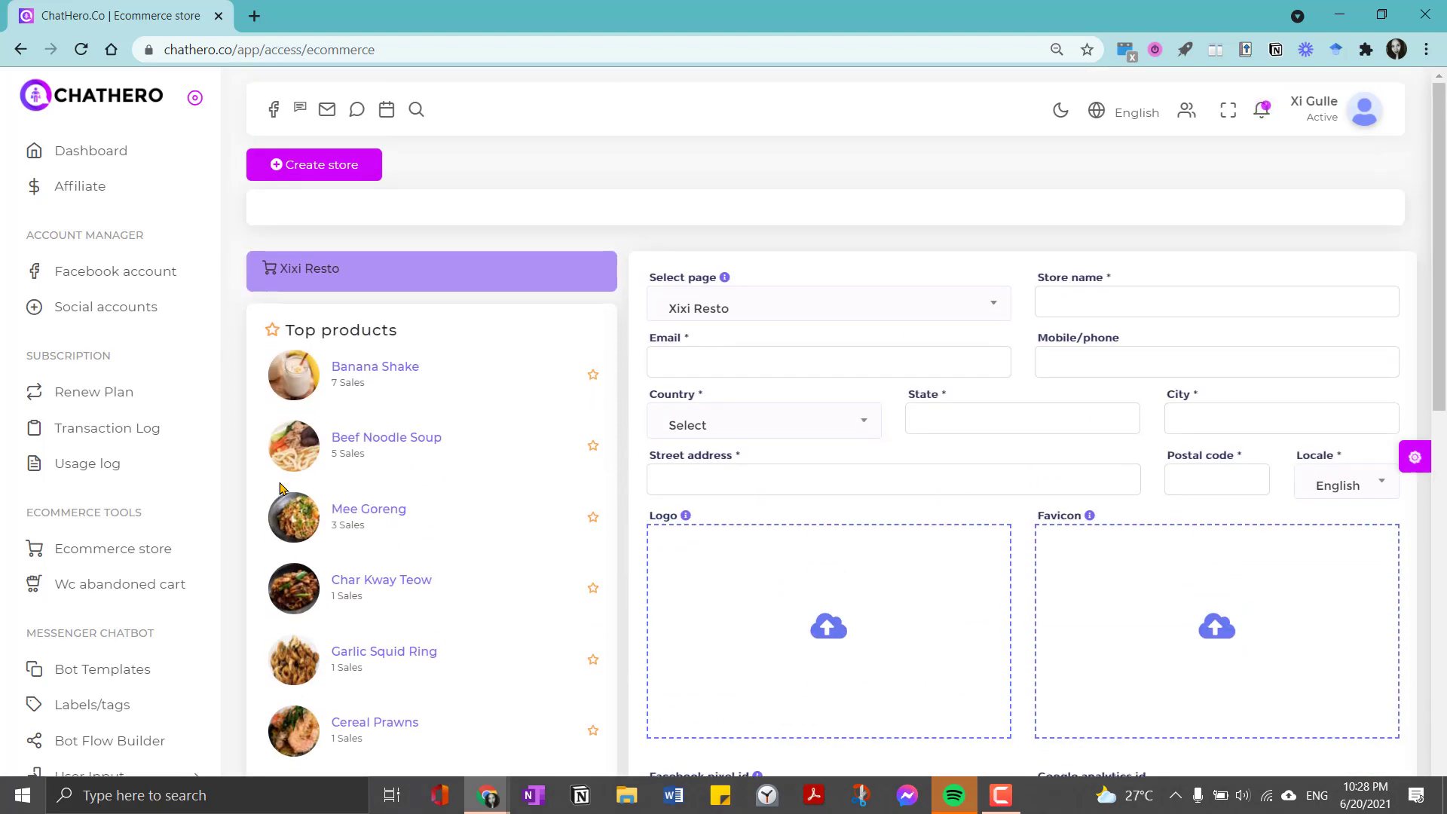
- Bring up the store's checkout settings and dismiss the list of store actions
click(1415, 458)
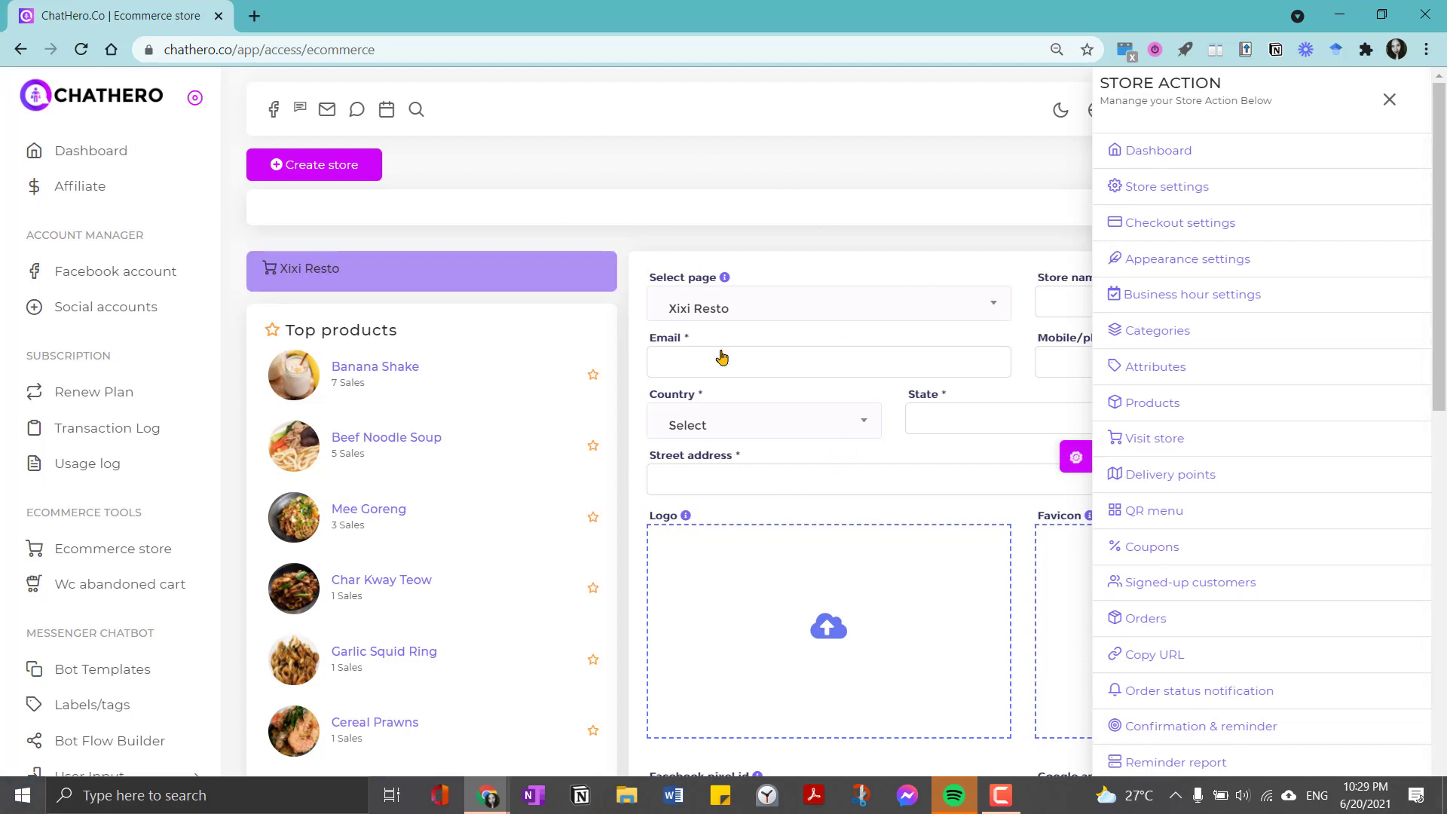
click(1199, 225)
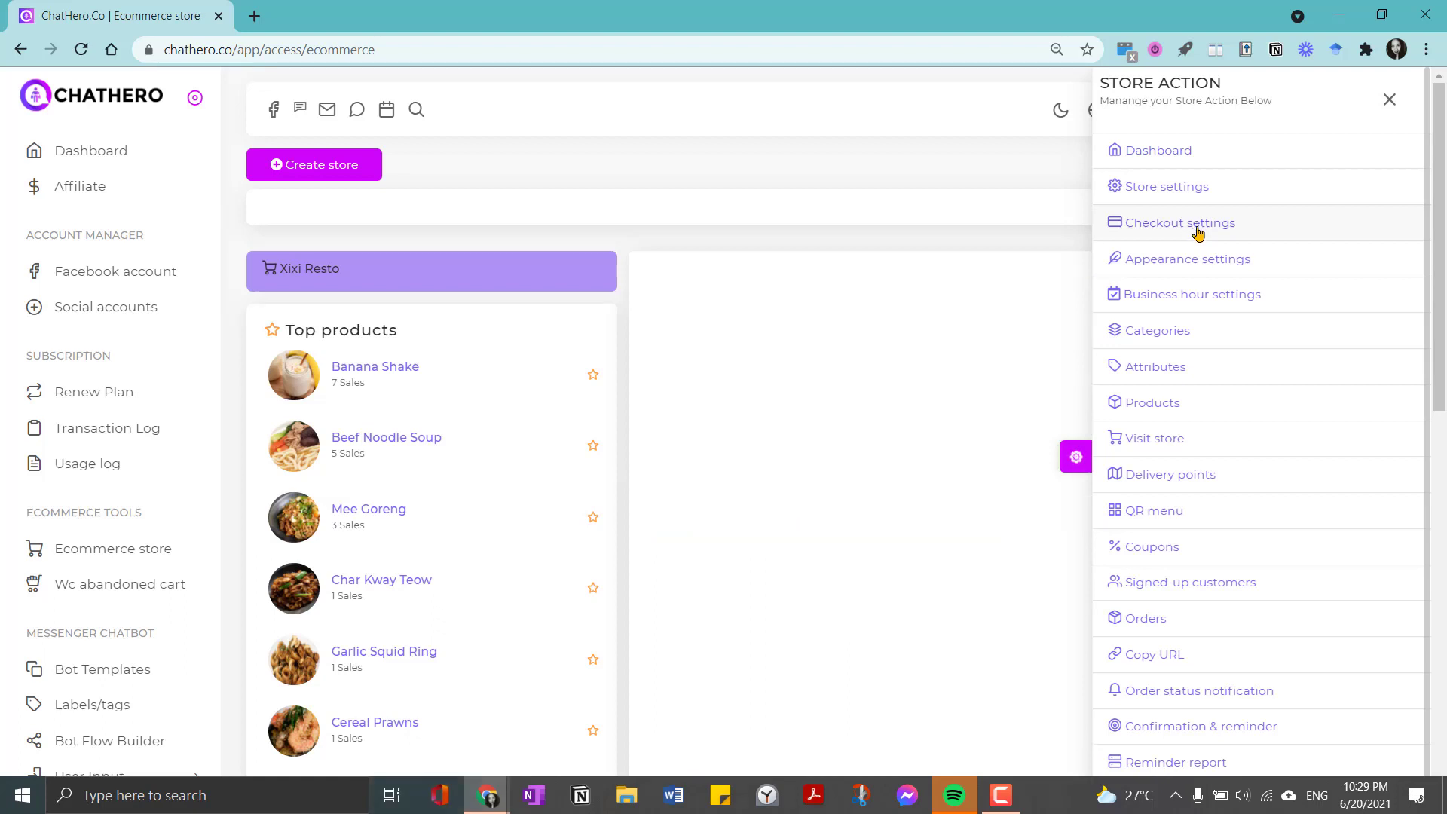
click(1389, 101)
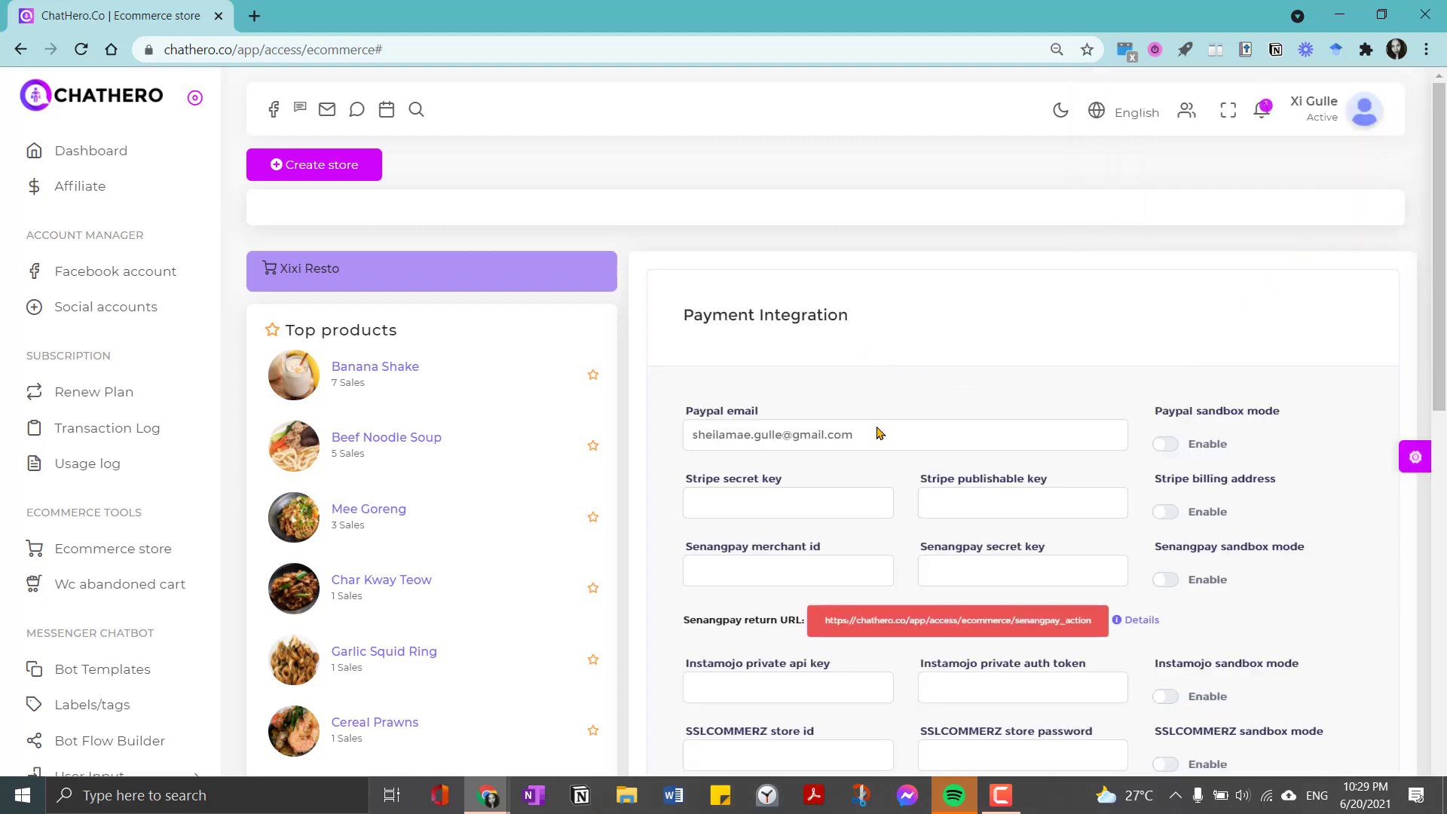
- Examine the checkout settings for payment integrations, payment options, currency, tax and delivery charge, delivery, login and address preferences
scroll(876, 426, down, 1)
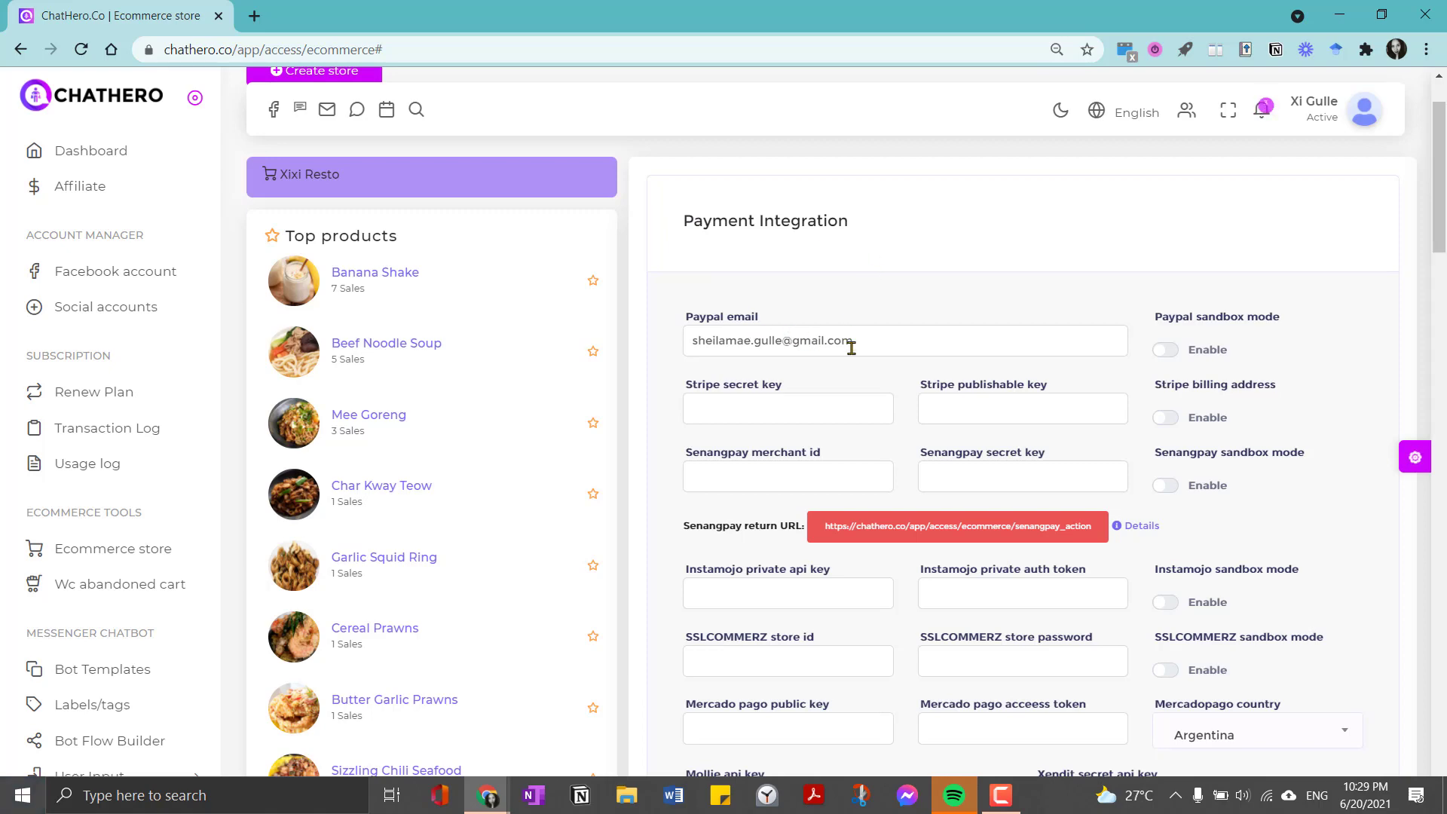
scroll(852, 348, down, 10)
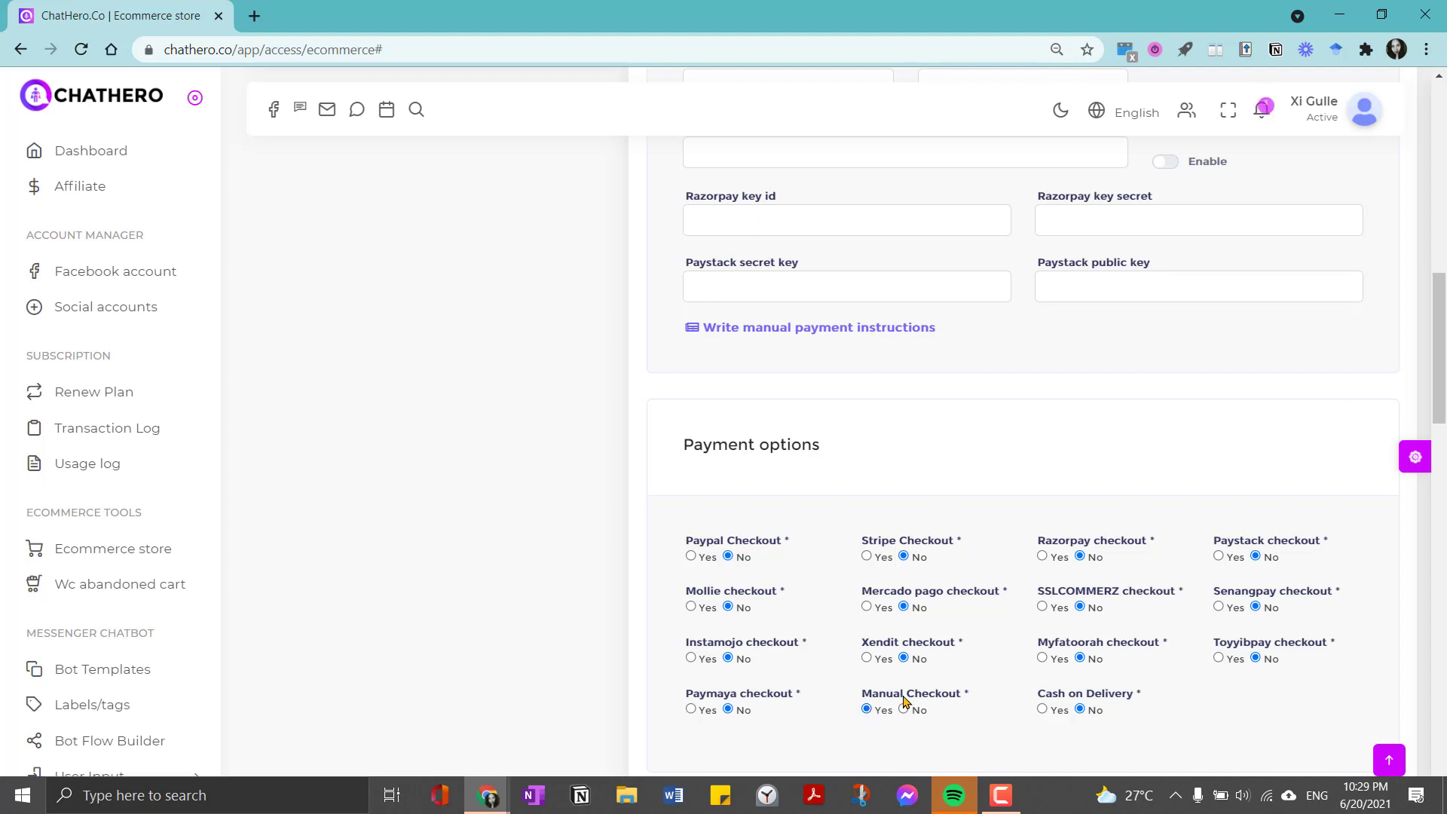
scroll(905, 701, down, 3)
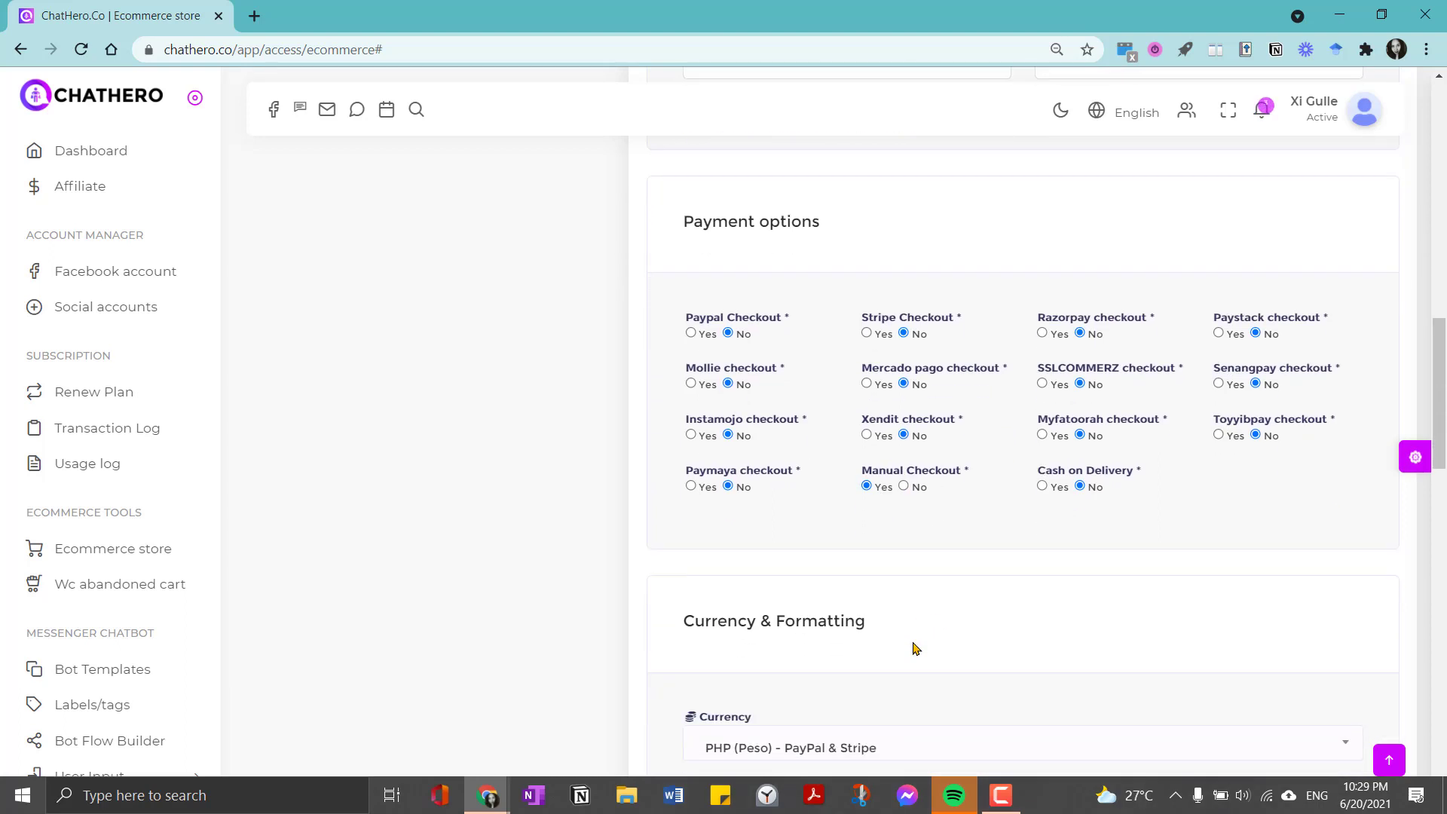
scroll(916, 648, down, 3)
scroll(1040, 600, down, 6)
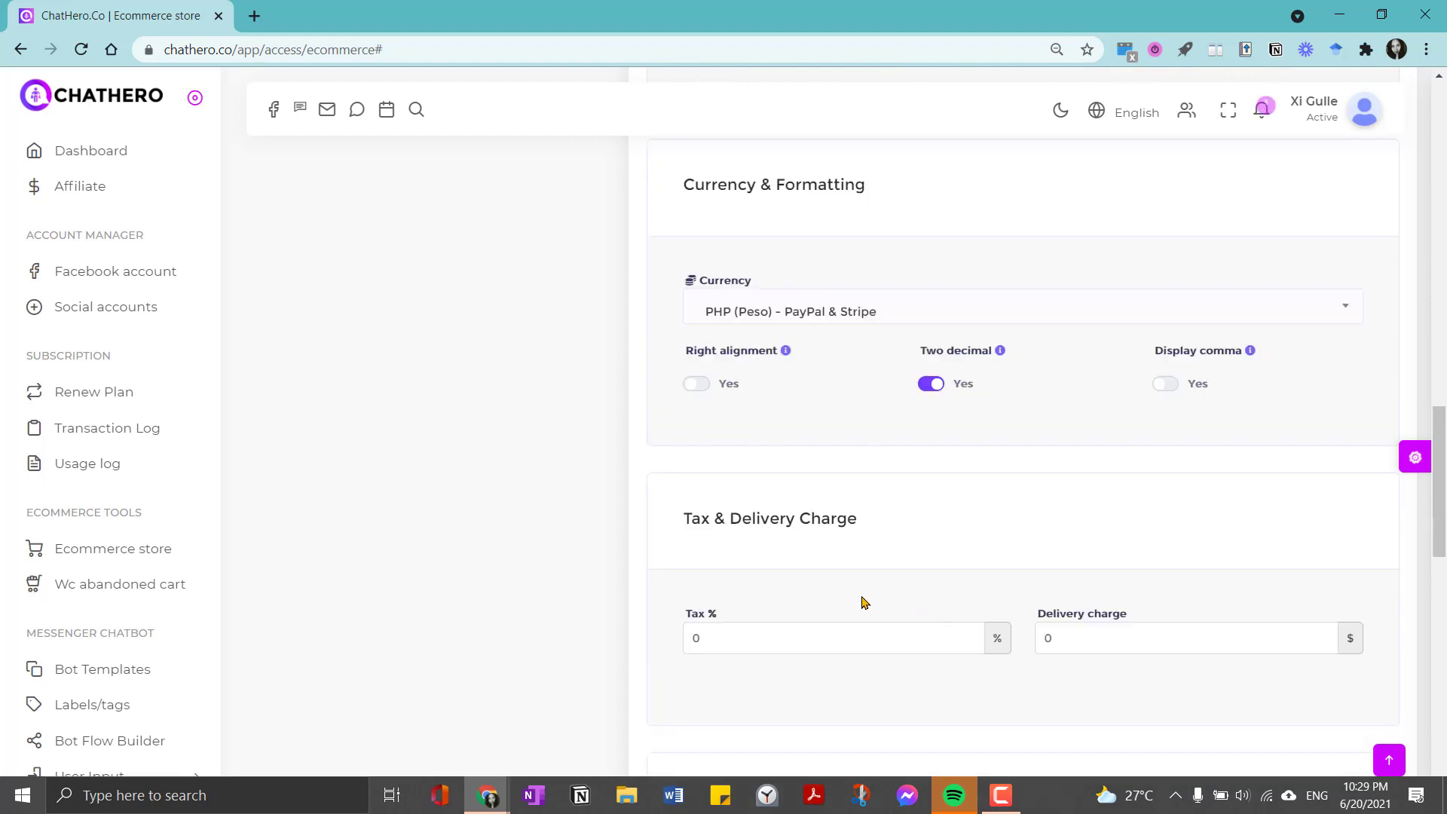
scroll(856, 554, down, 1)
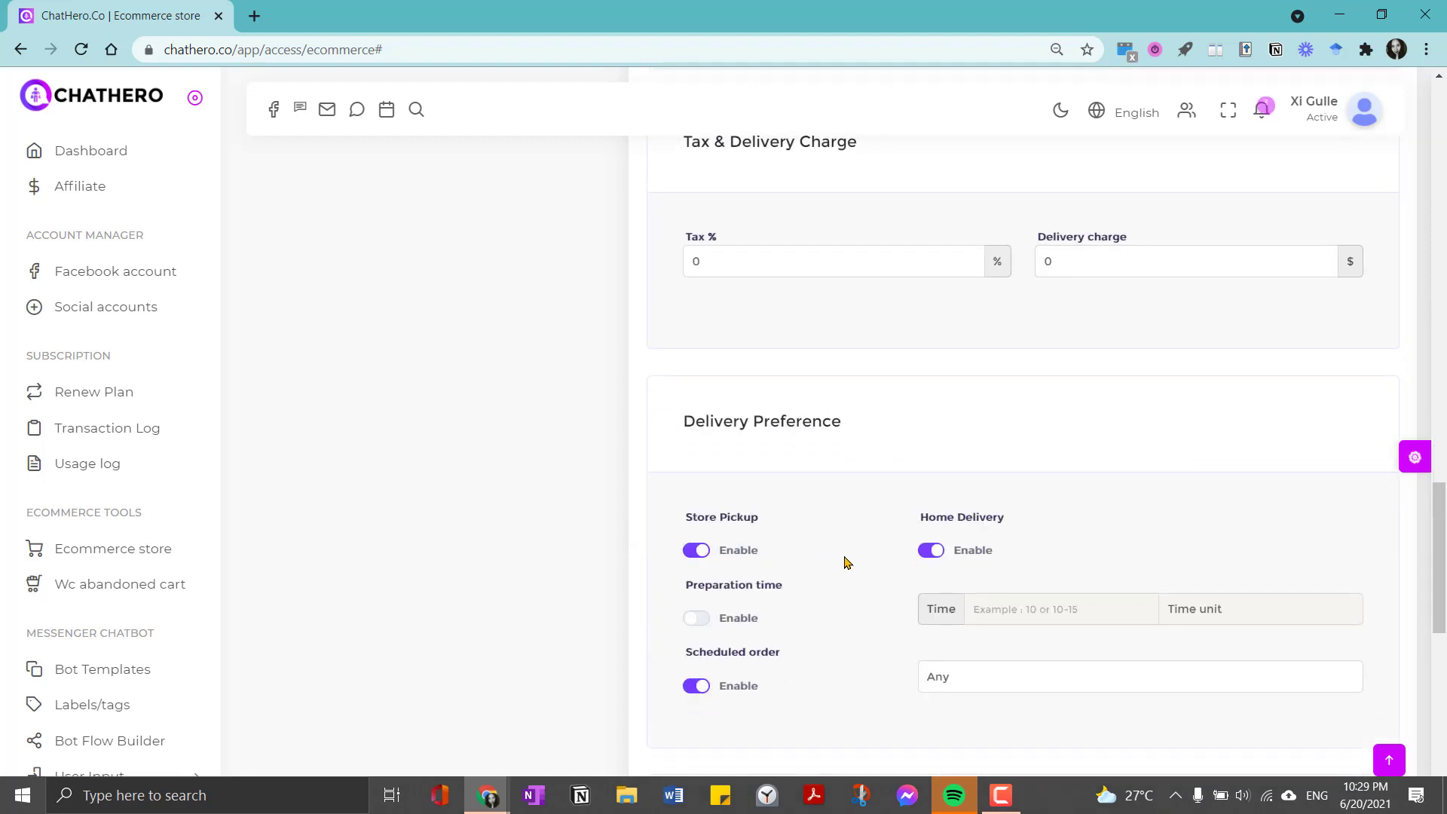
scroll(845, 561, down, 8)
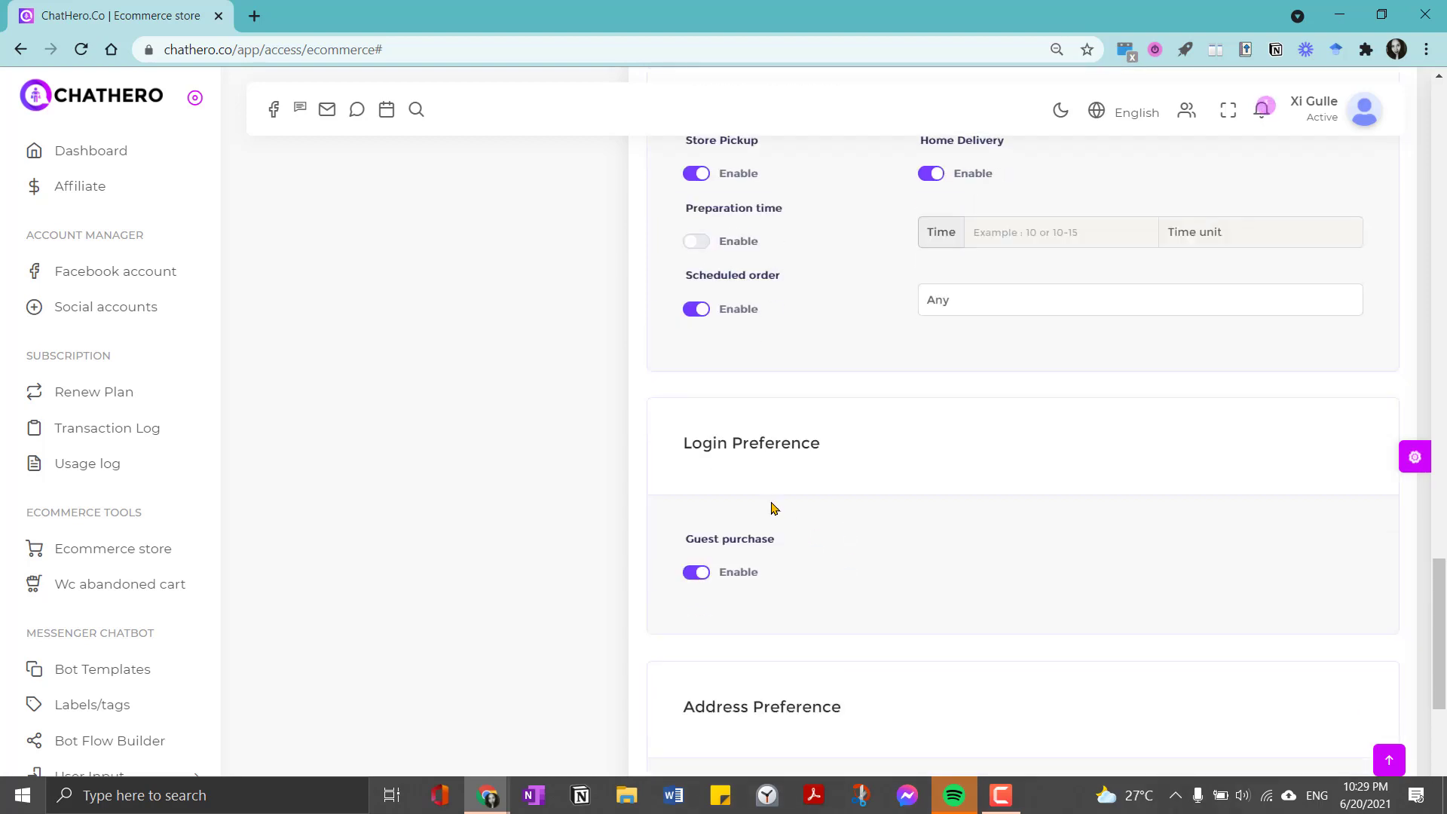
scroll(771, 513, down, 2)
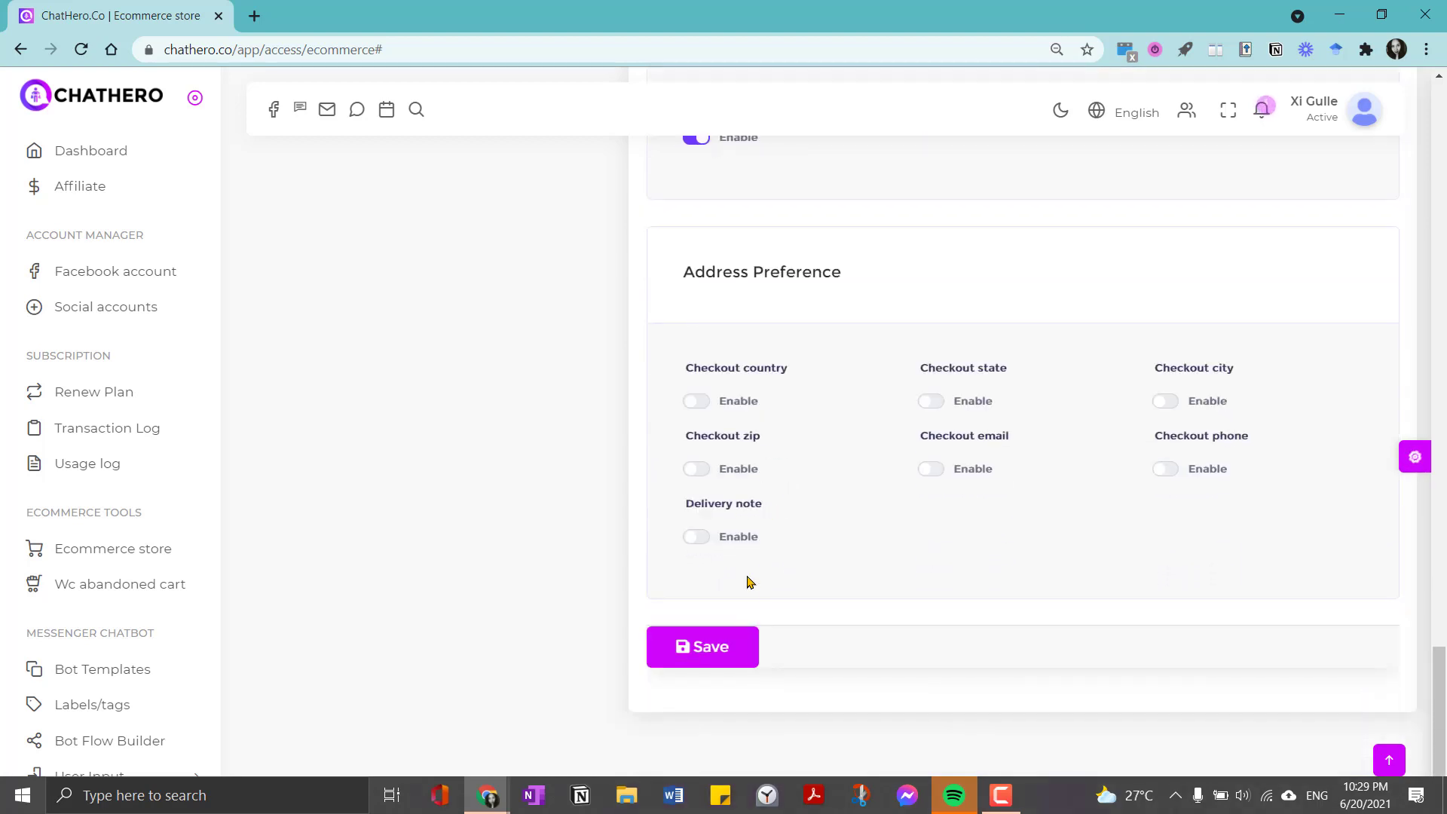
- Open the store's appearance settings and view the available fonts without changing the selection
click(1412, 466)
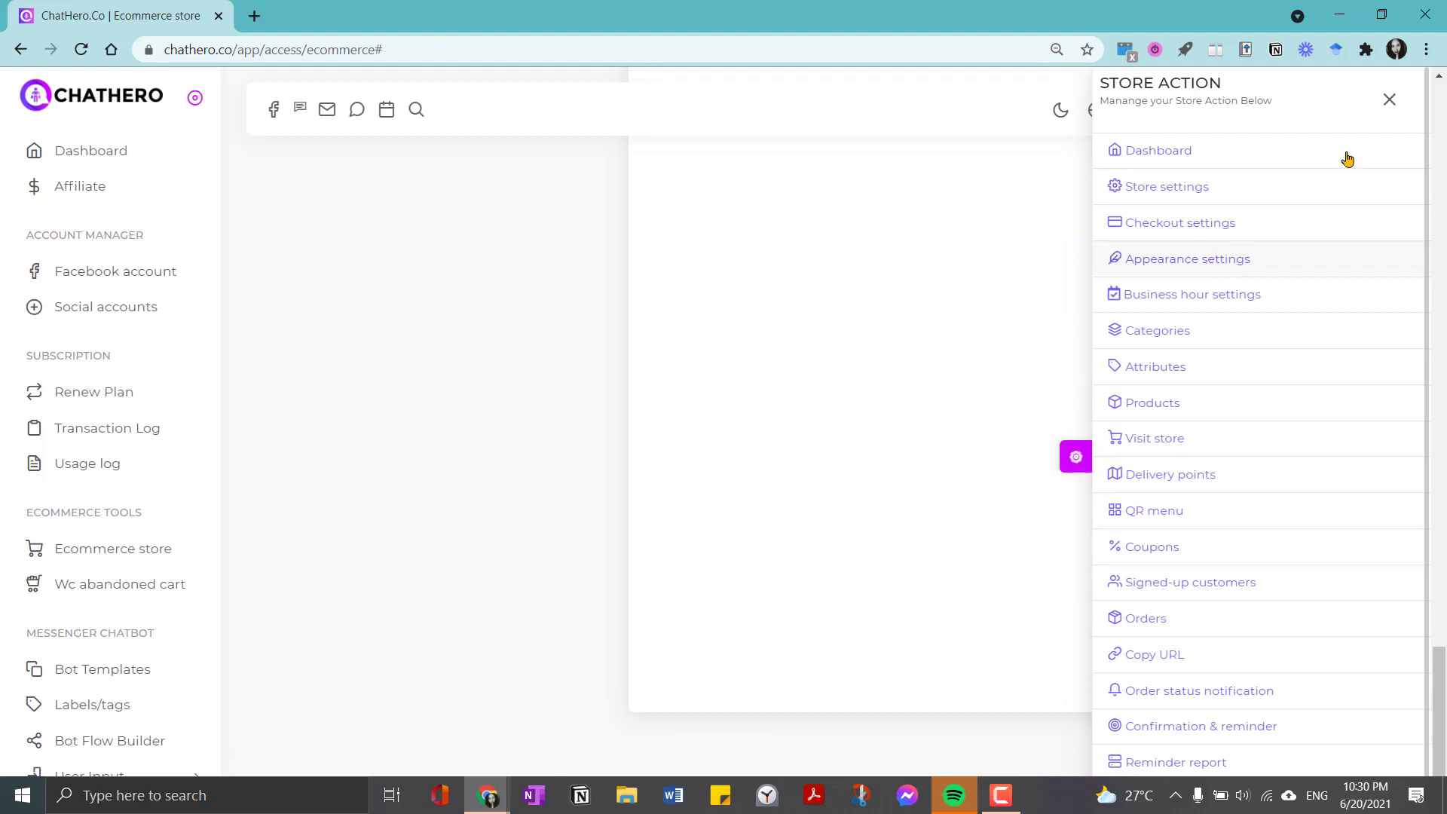
click(1389, 99)
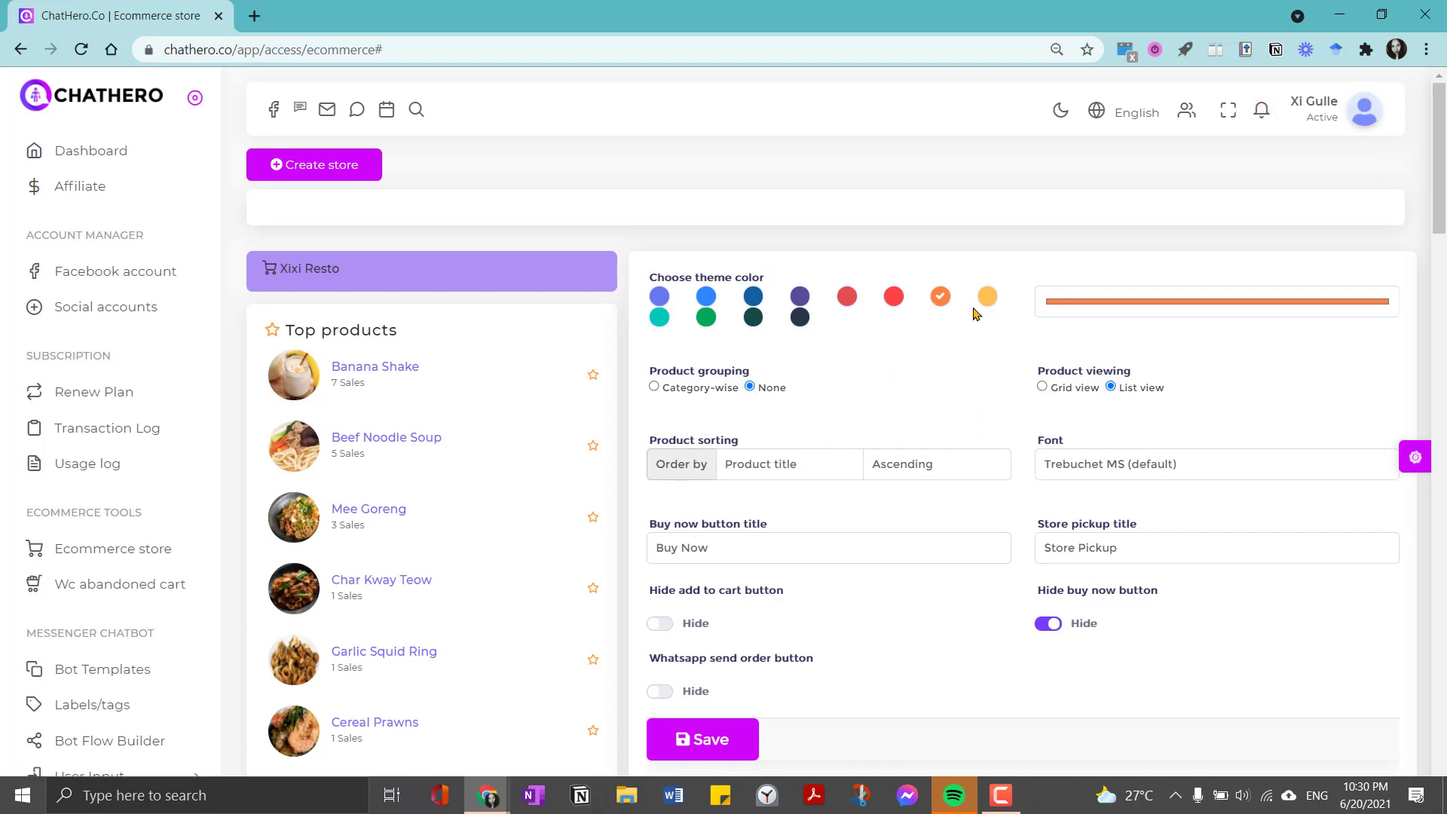
click(1108, 470)
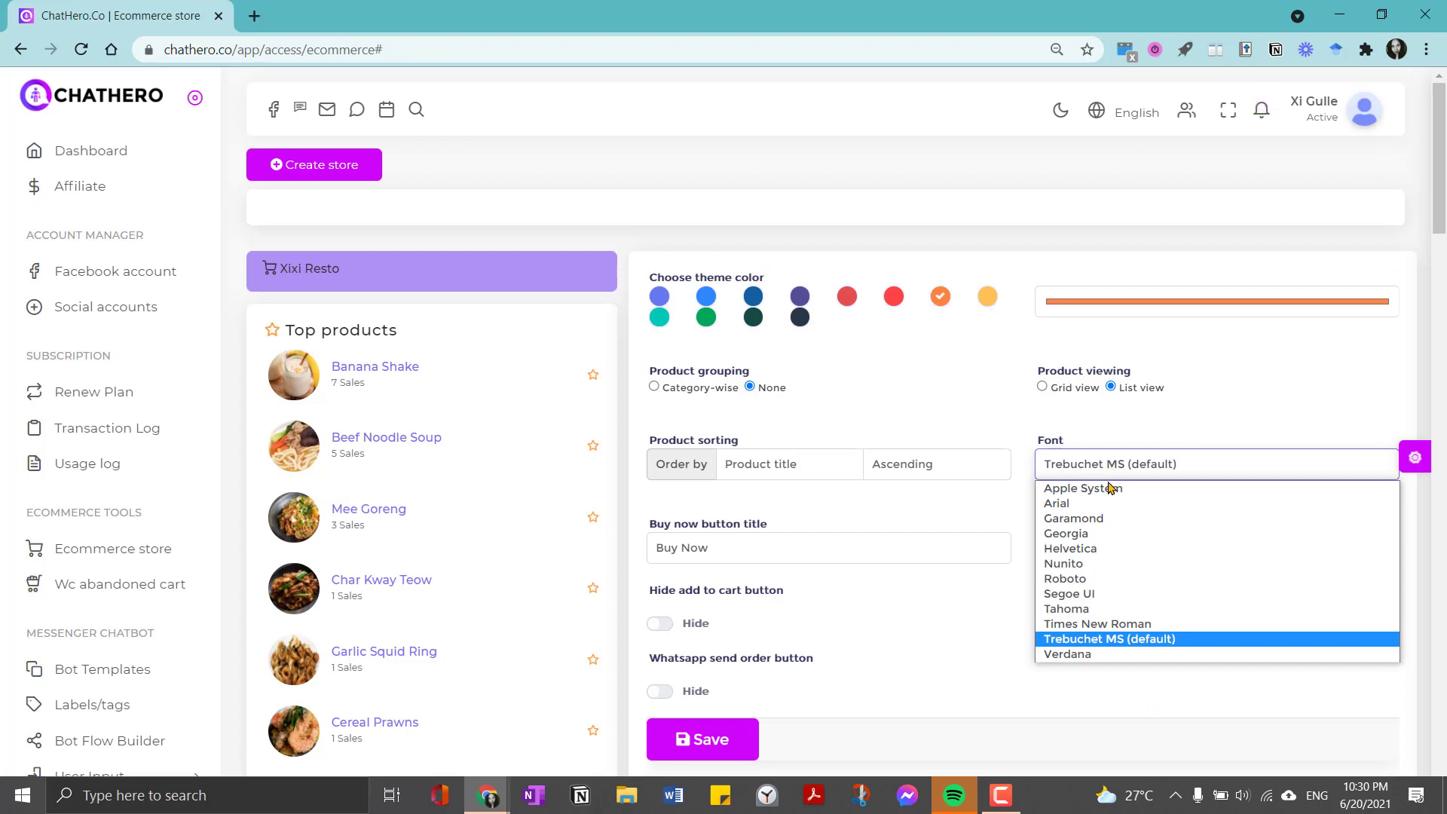
click(872, 516)
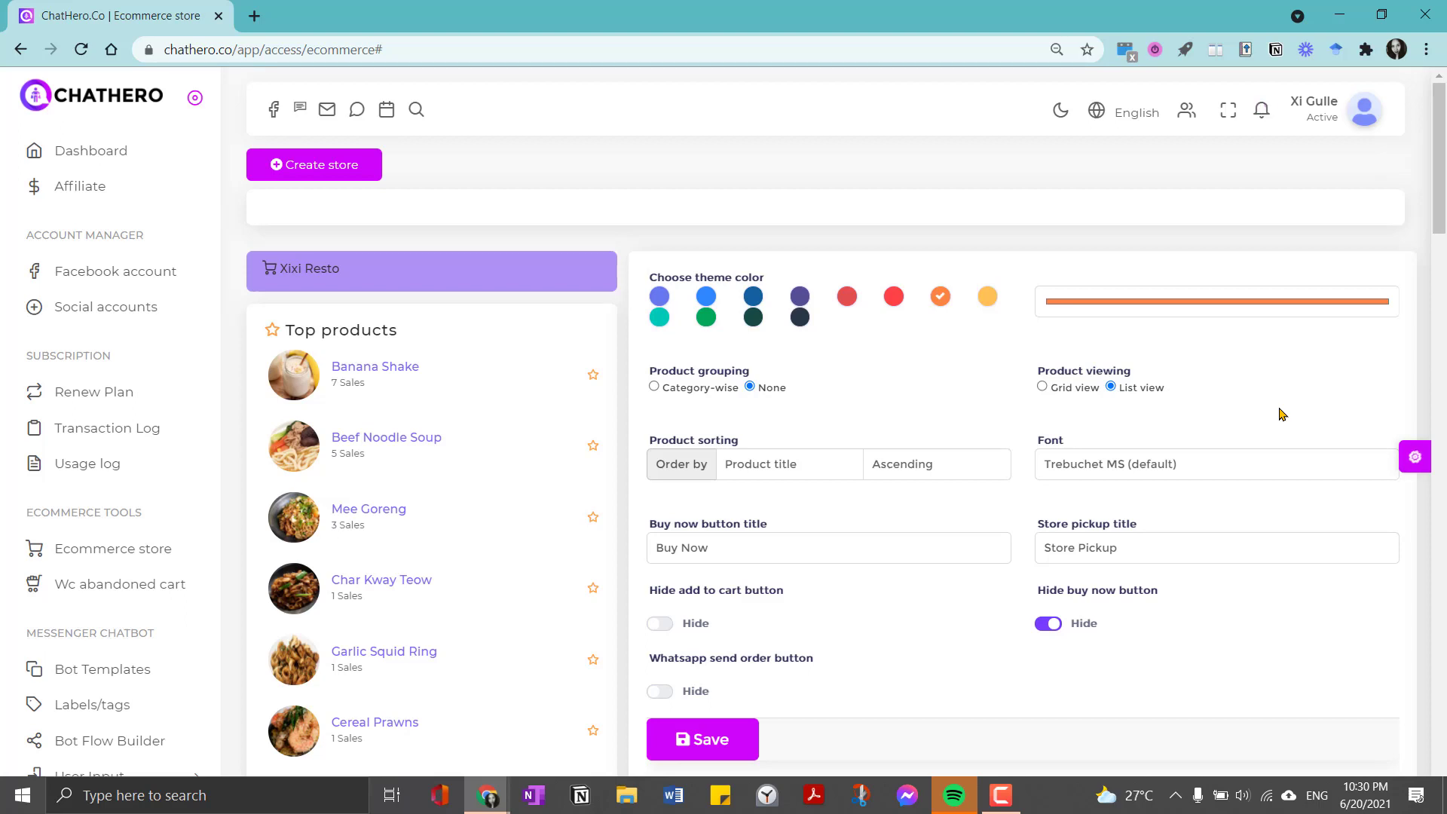
- Visit the Xixi Resto storefront, browse its product listing, and close the storefront page
click(1408, 458)
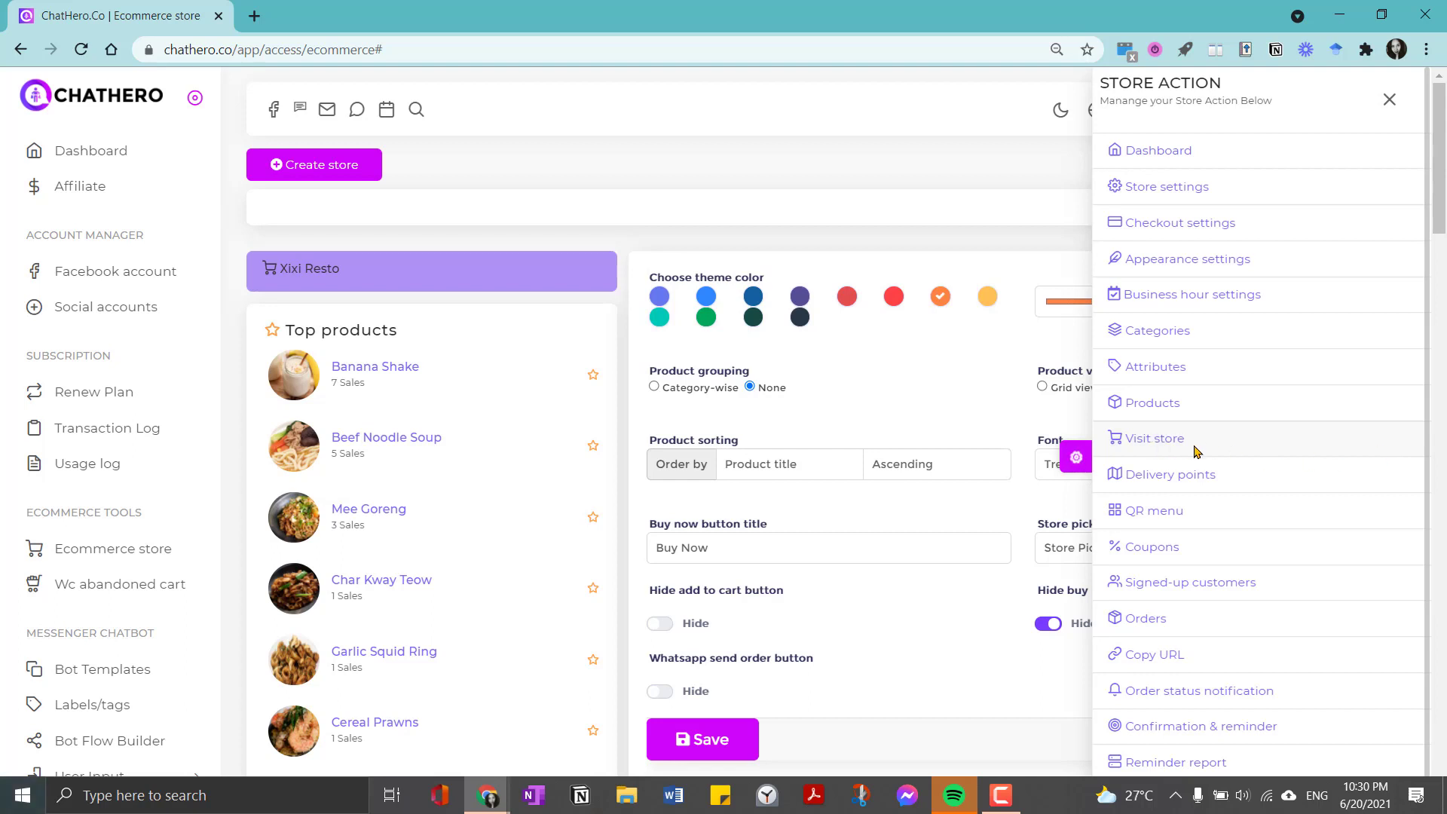
click(1168, 450)
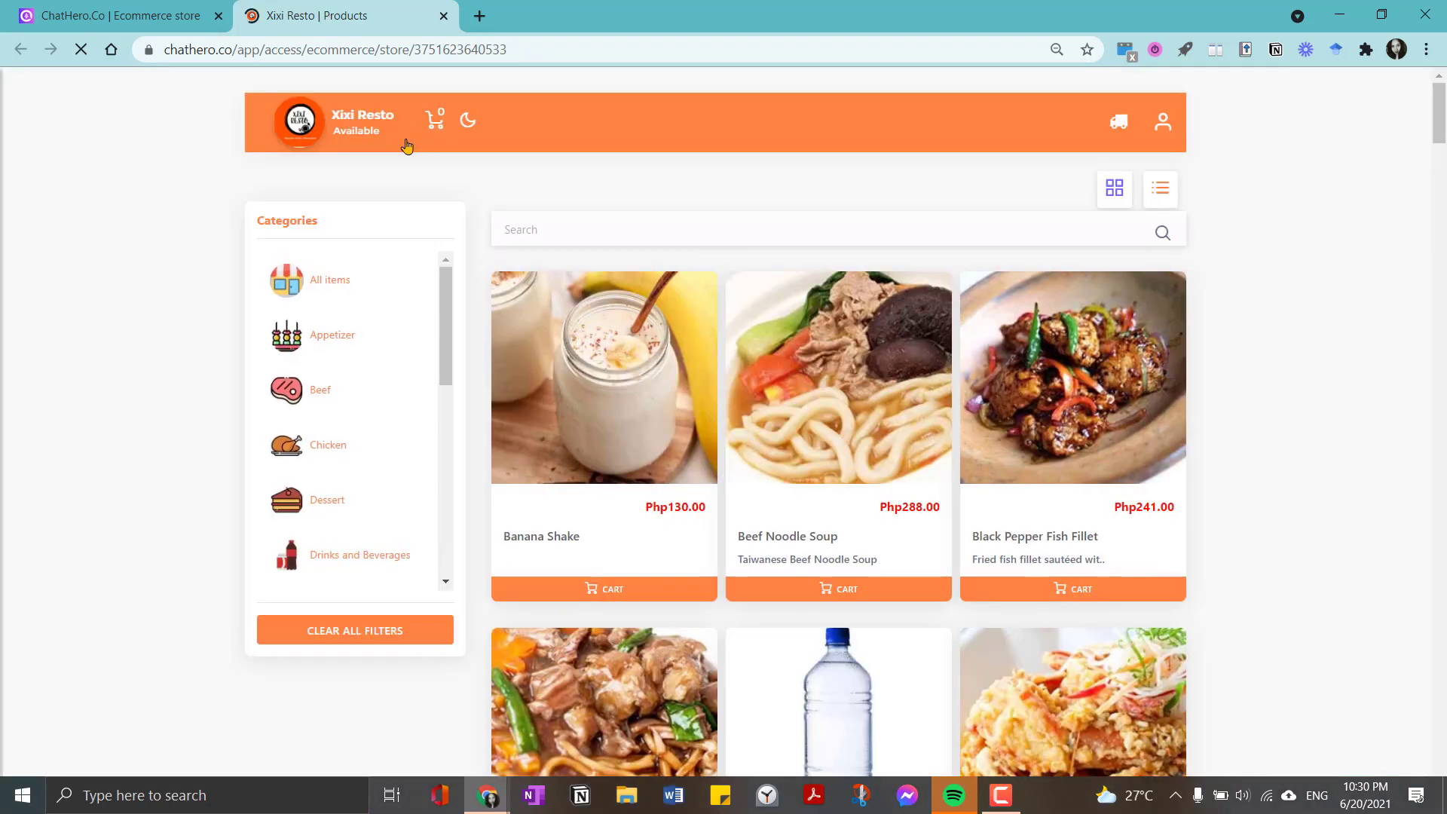
scroll(1159, 520, down, 19)
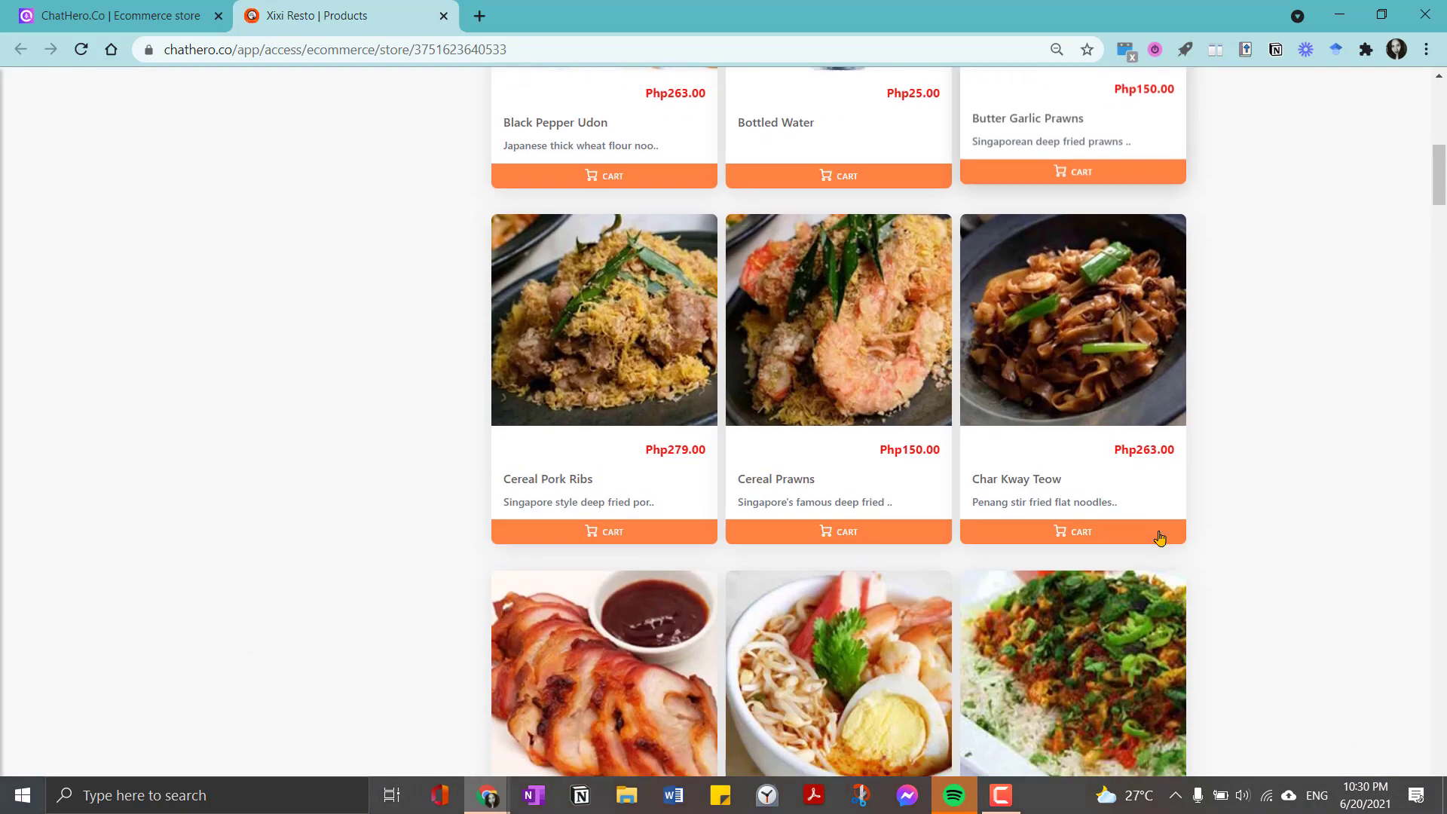
scroll(988, 491, up, 10)
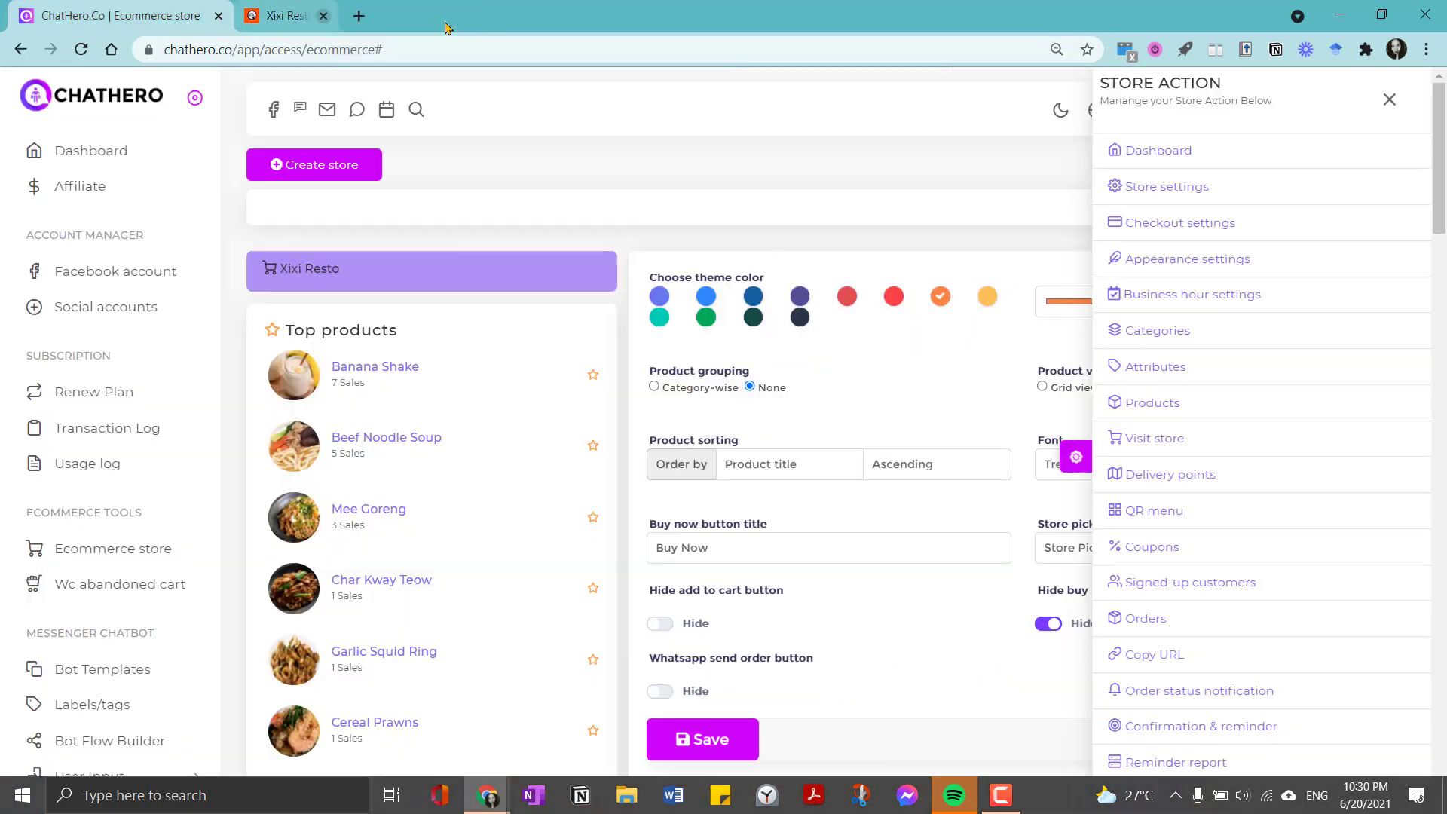
click(443, 16)
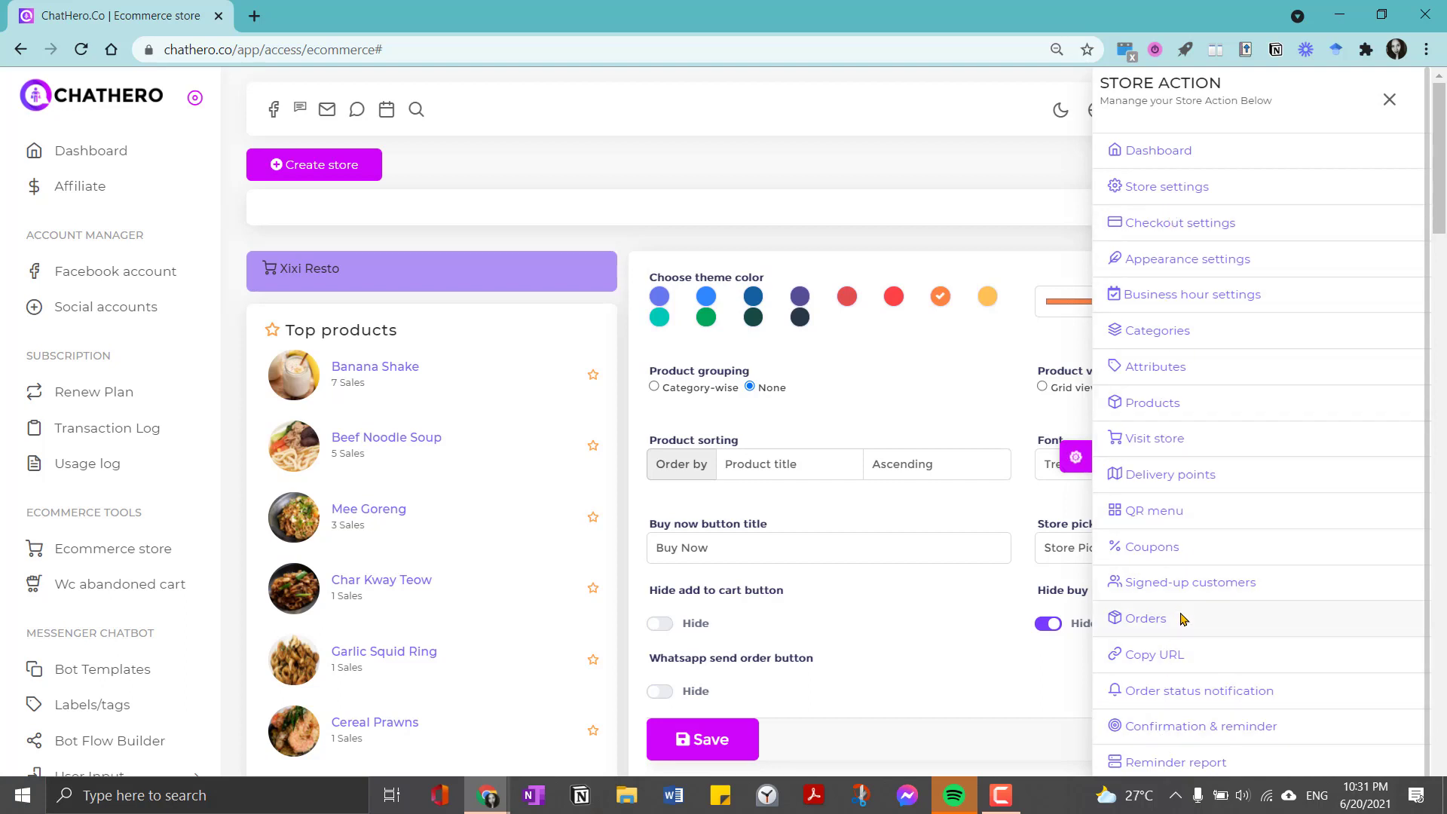
- Open the store's business hour settings and view the opening and closing times for each weekday
scroll(1198, 750, down, 1)
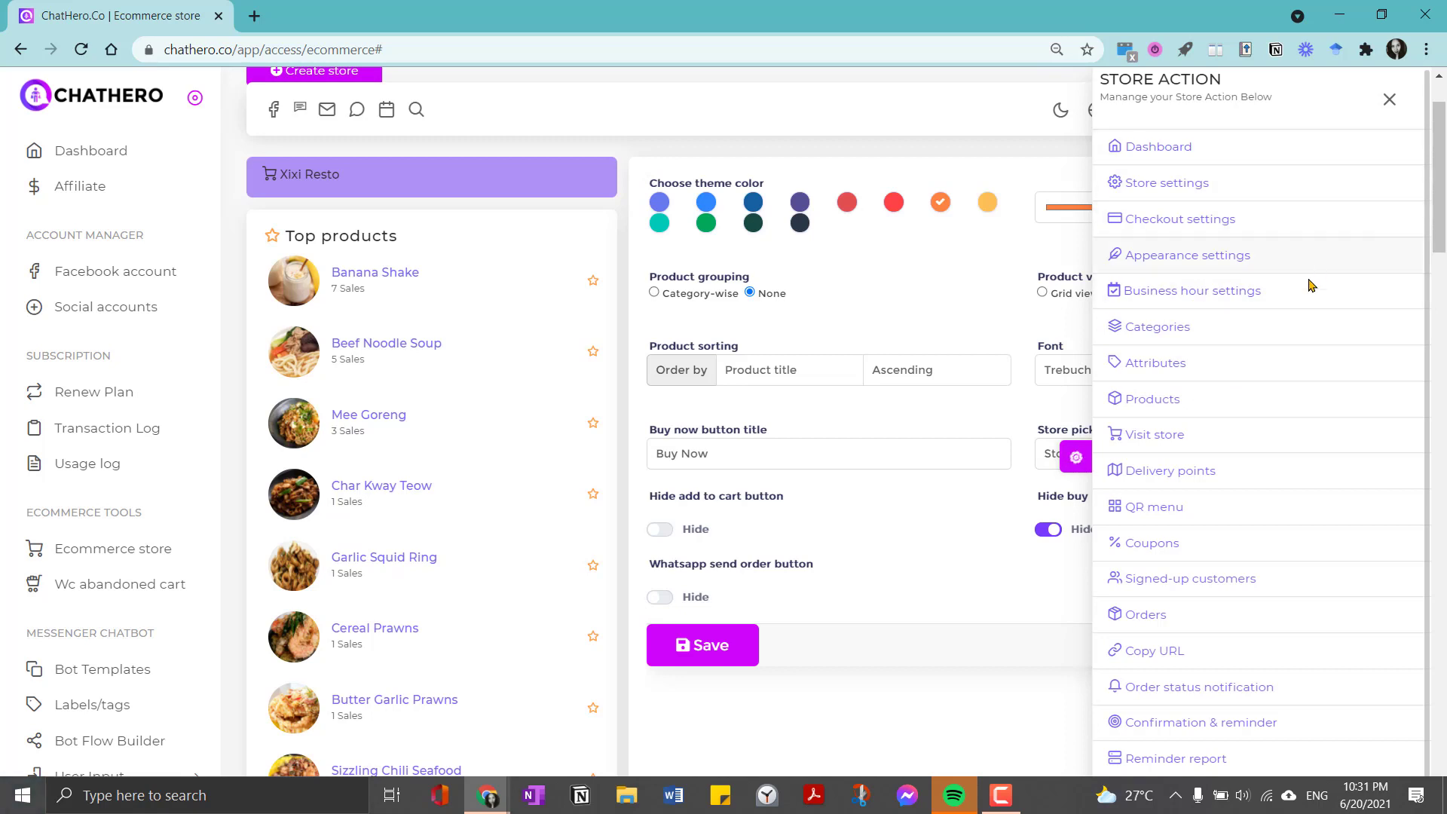
click(1203, 299)
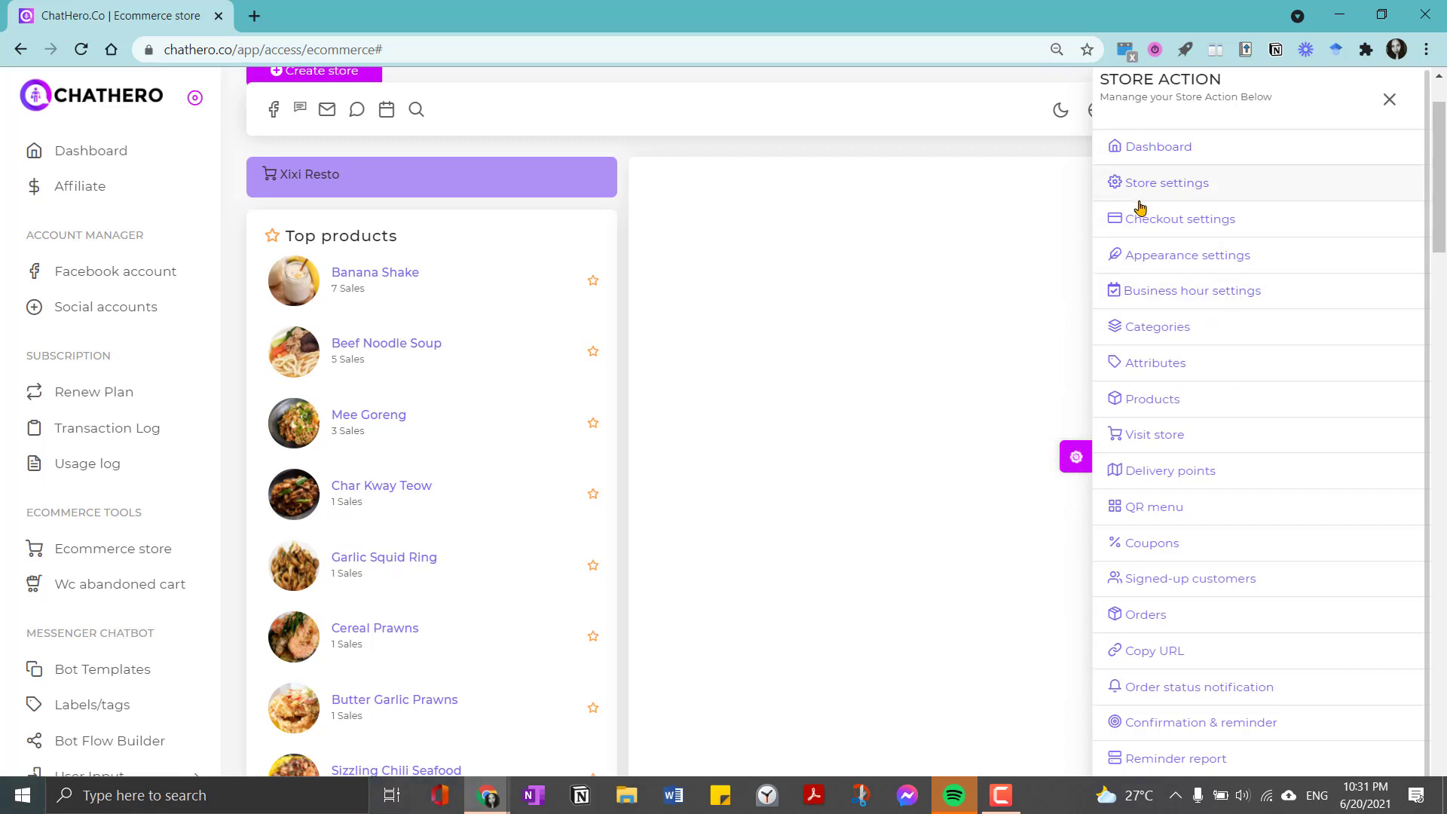
click(1389, 101)
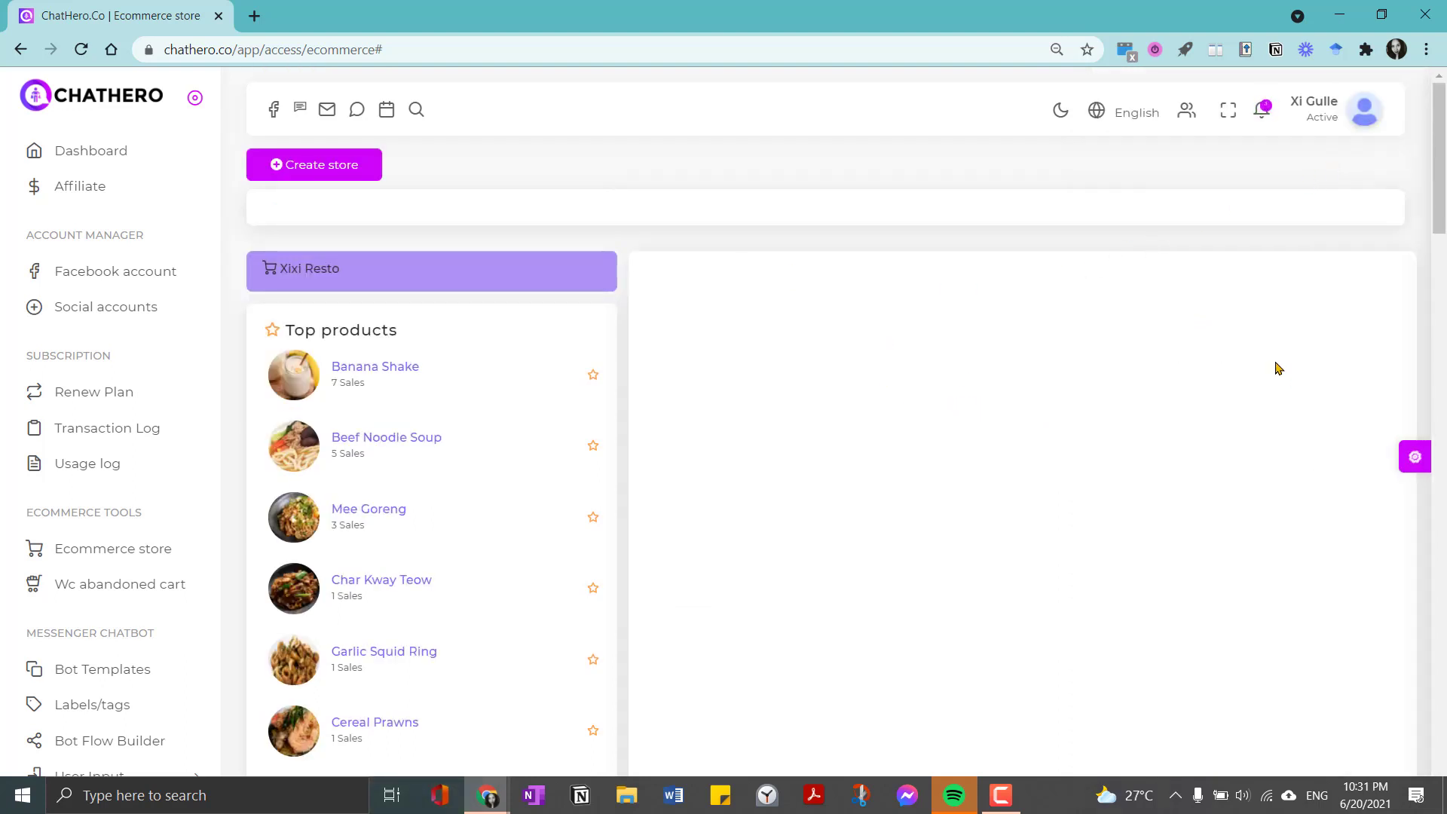
scroll(839, 327, down, 1)
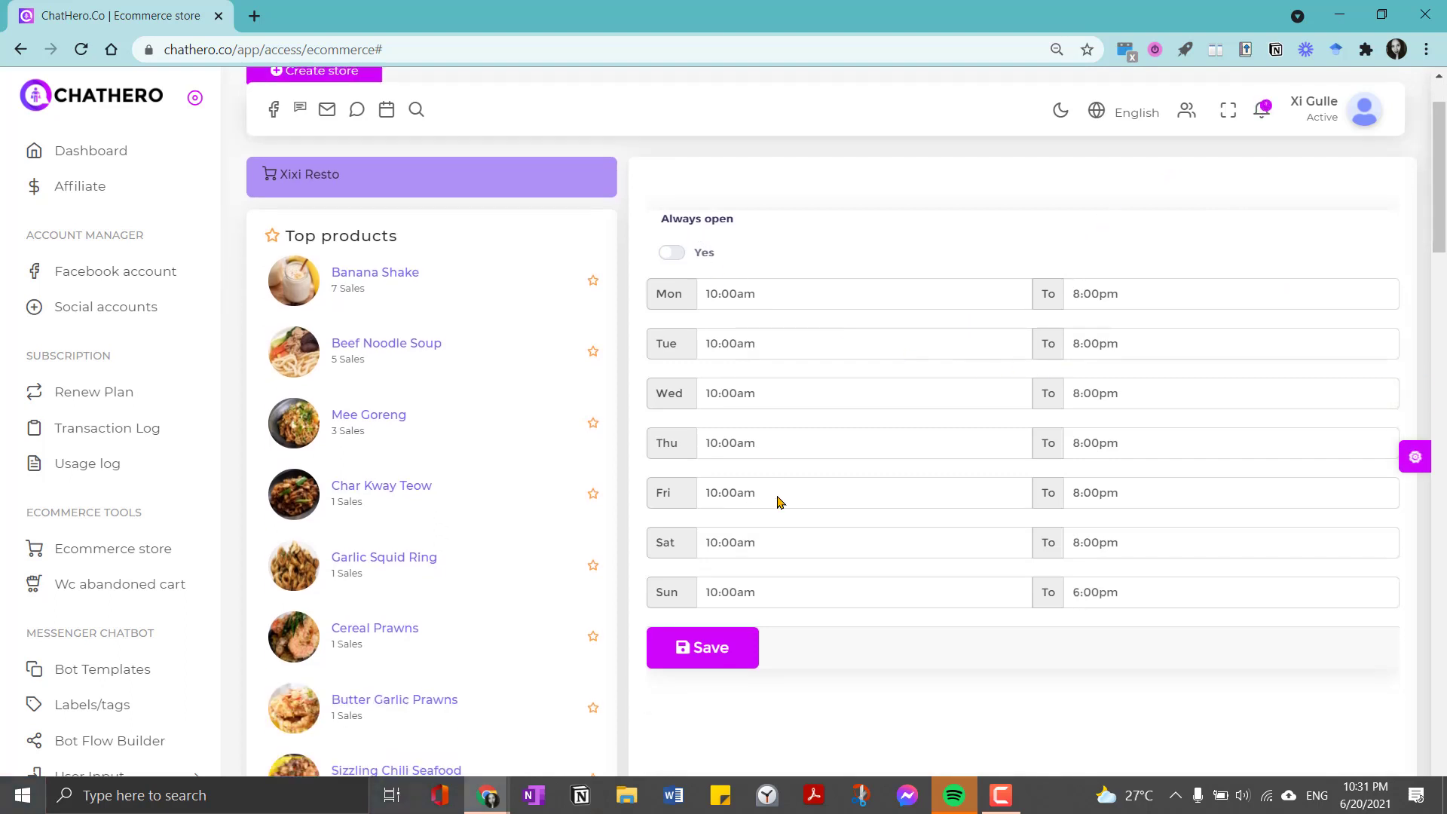
- Open the store's product list and start a blank form for adding a new product
click(1415, 456)
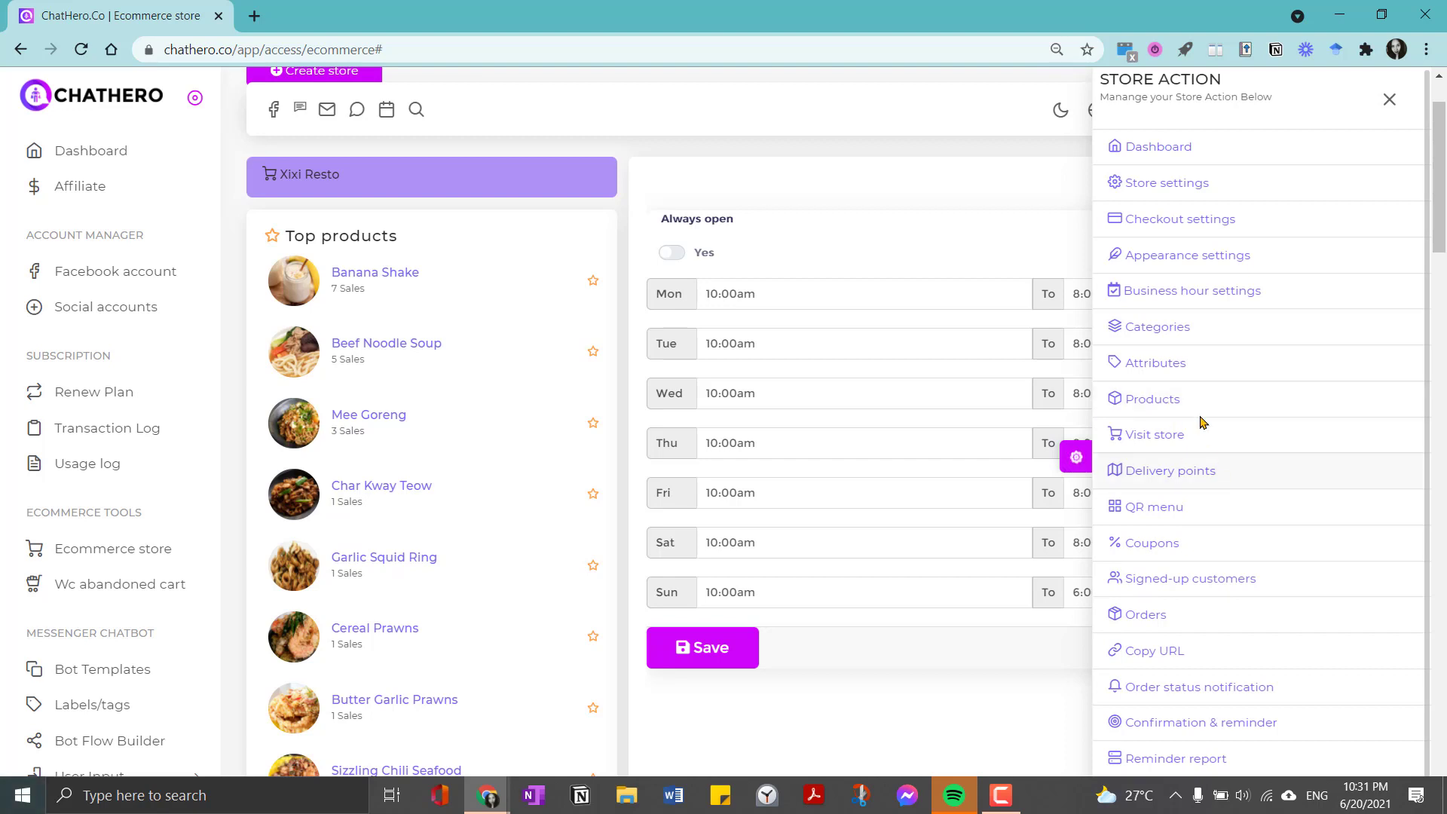
click(1180, 405)
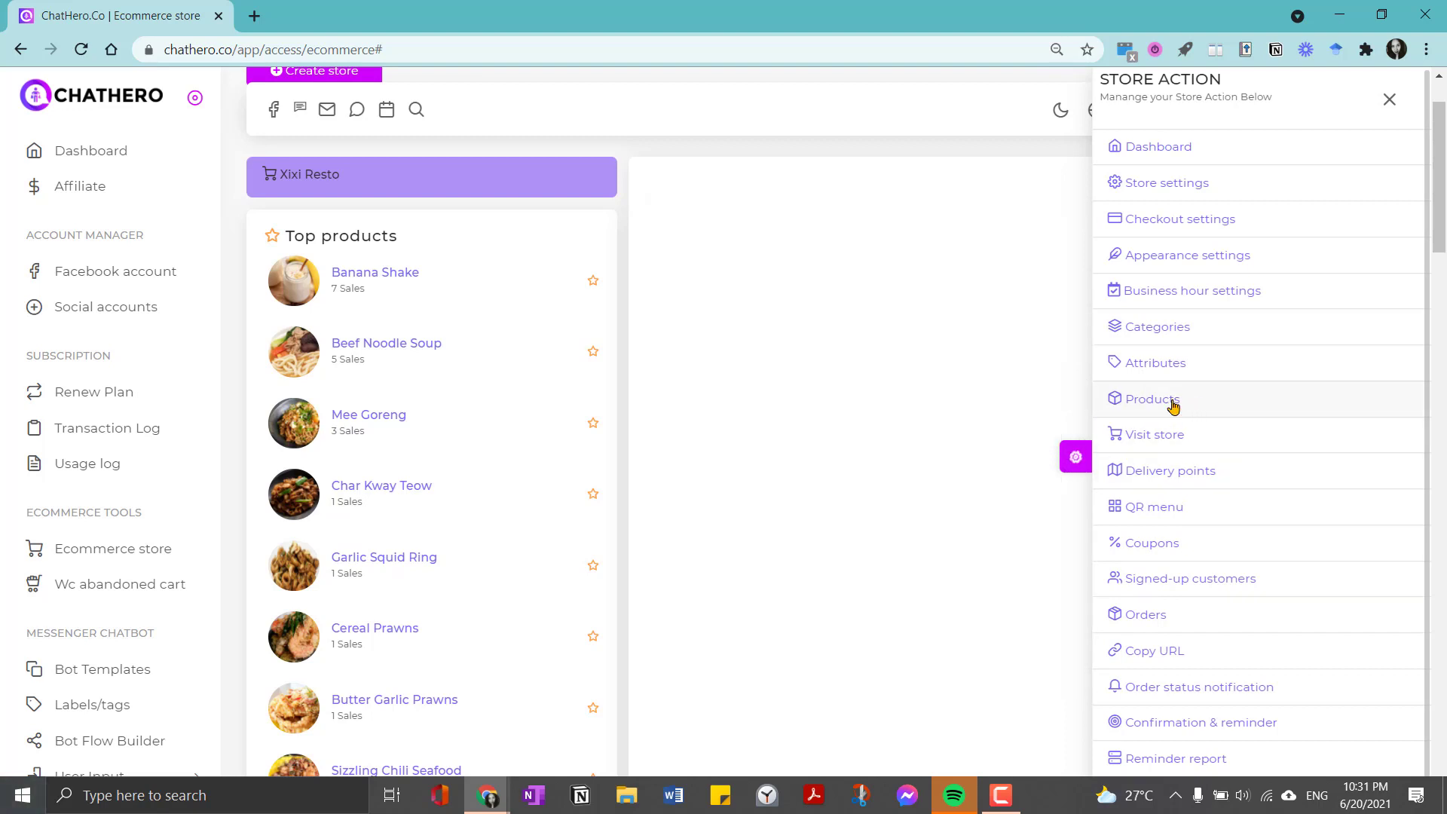
click(1389, 100)
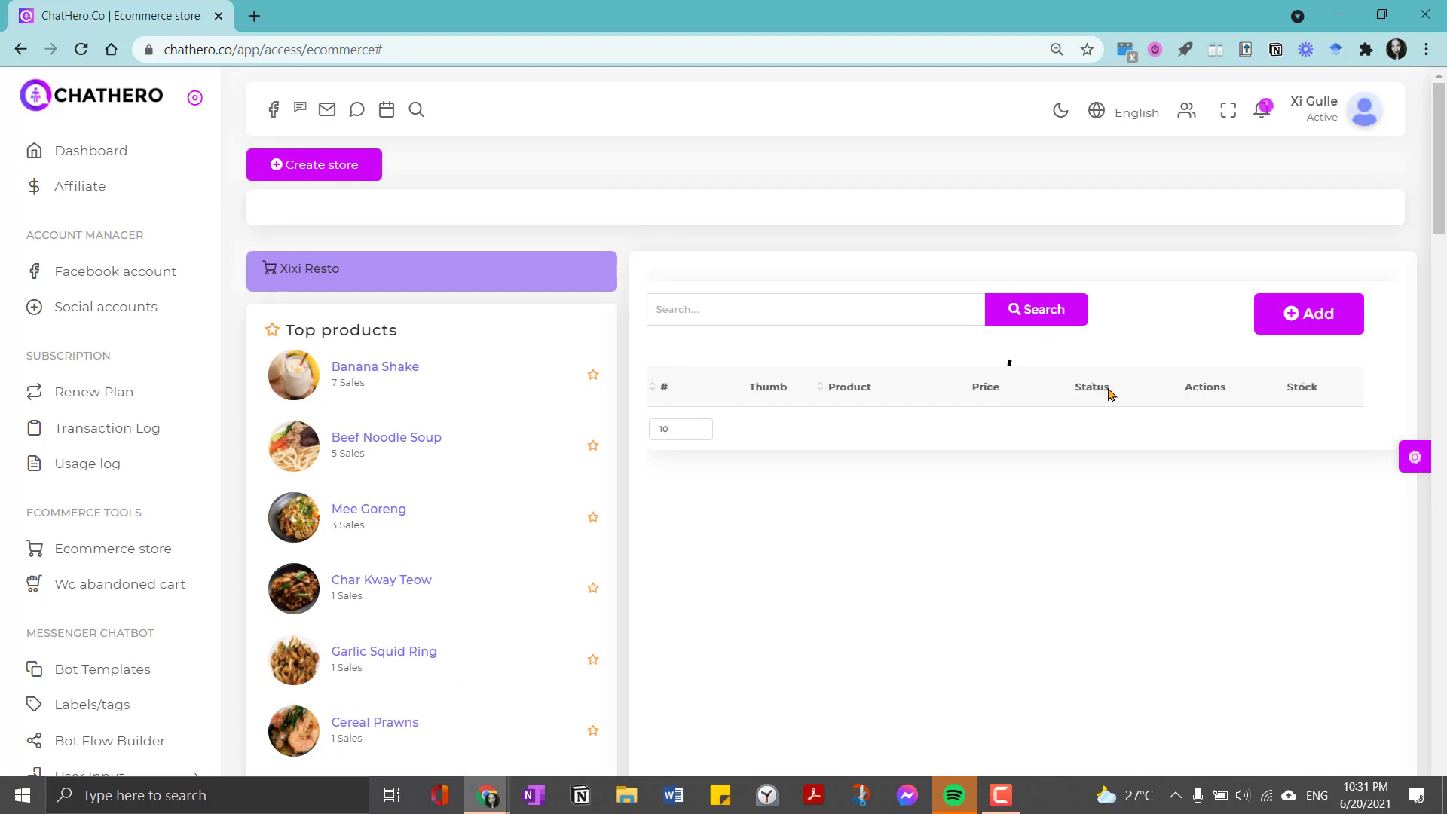
click(1266, 312)
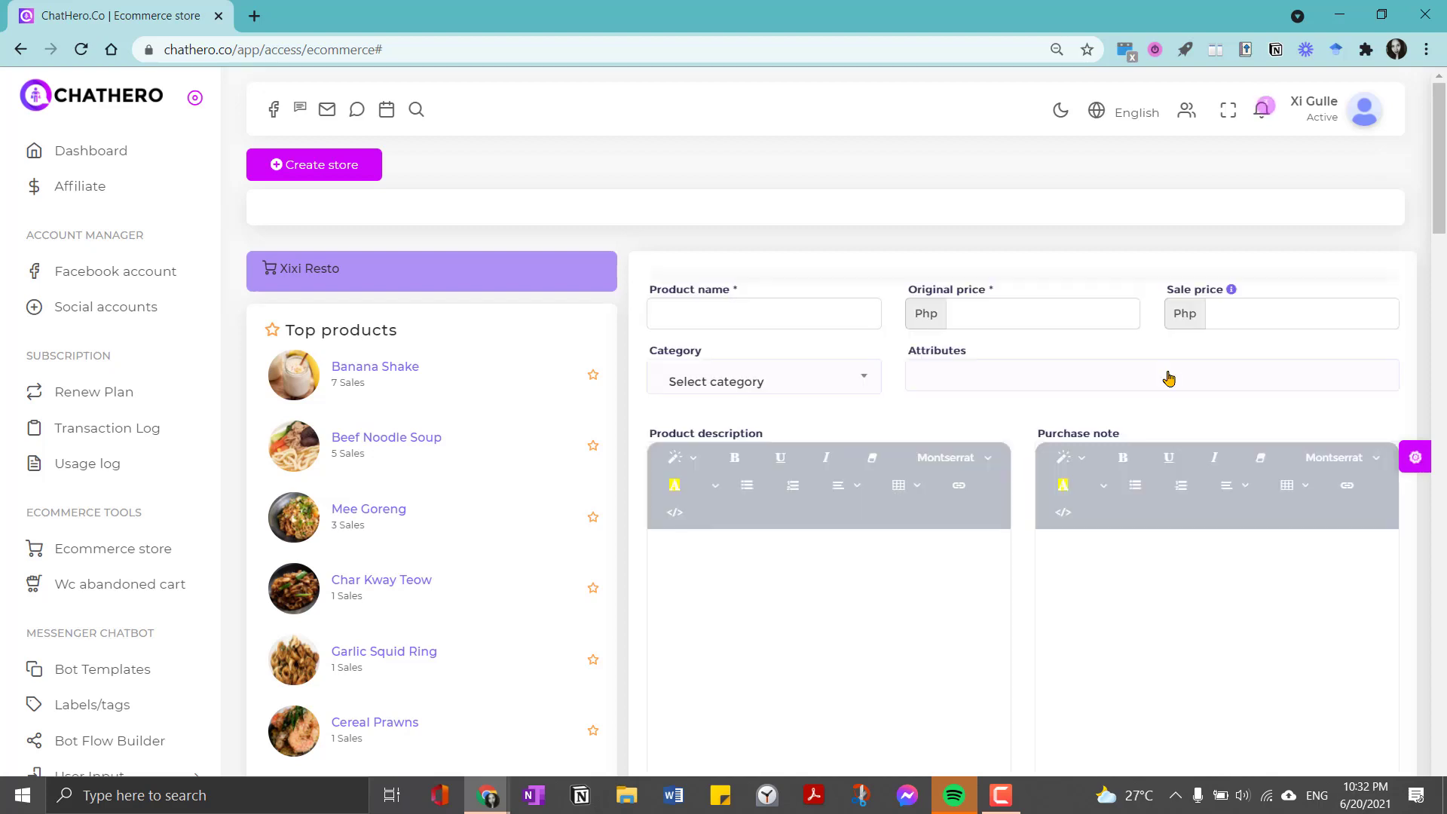
- Examine the new product form's name, price, category, attribute, description, image, stock, status and tax fields without filling them in
click(848, 323)
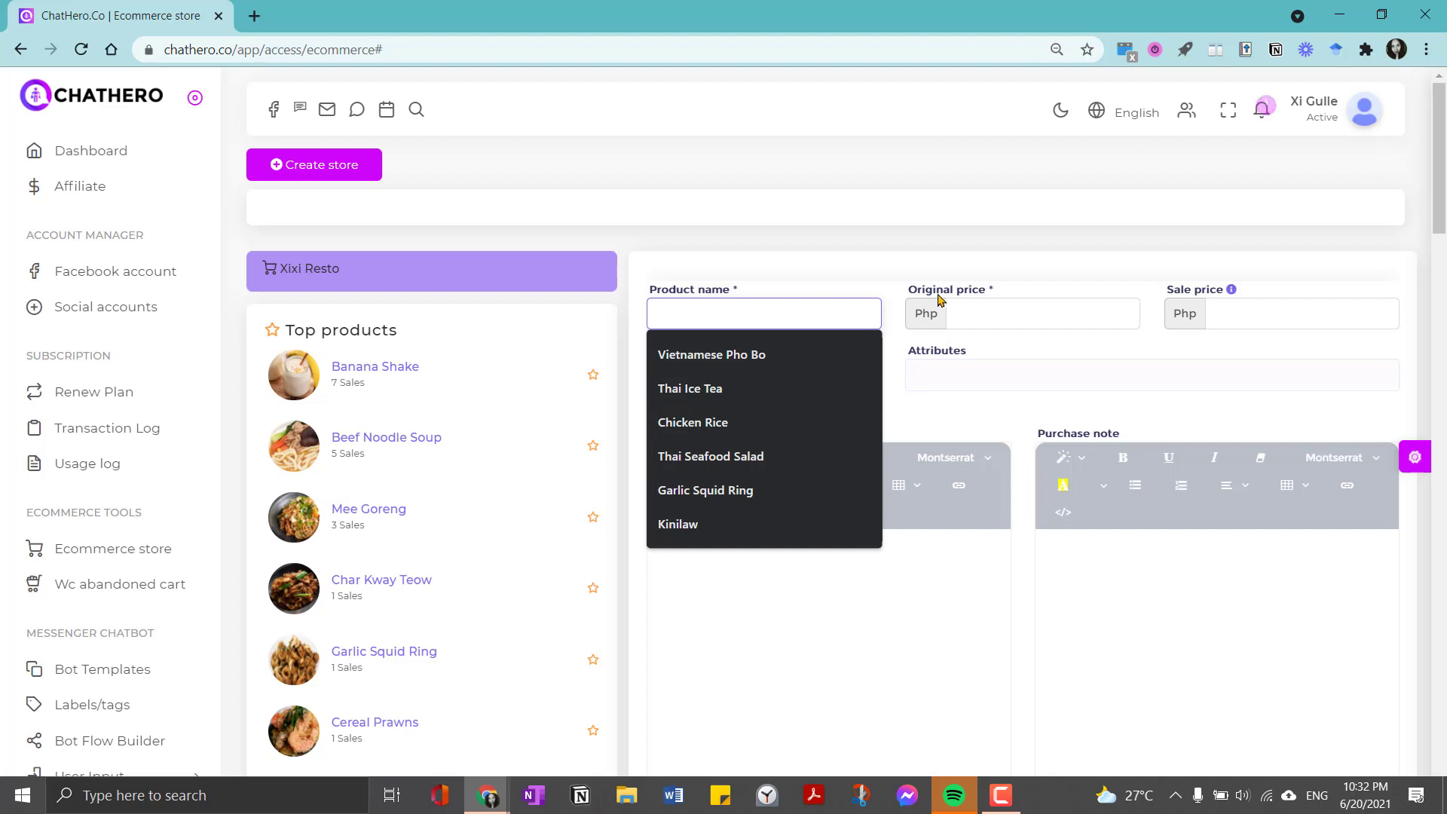
click(1010, 317)
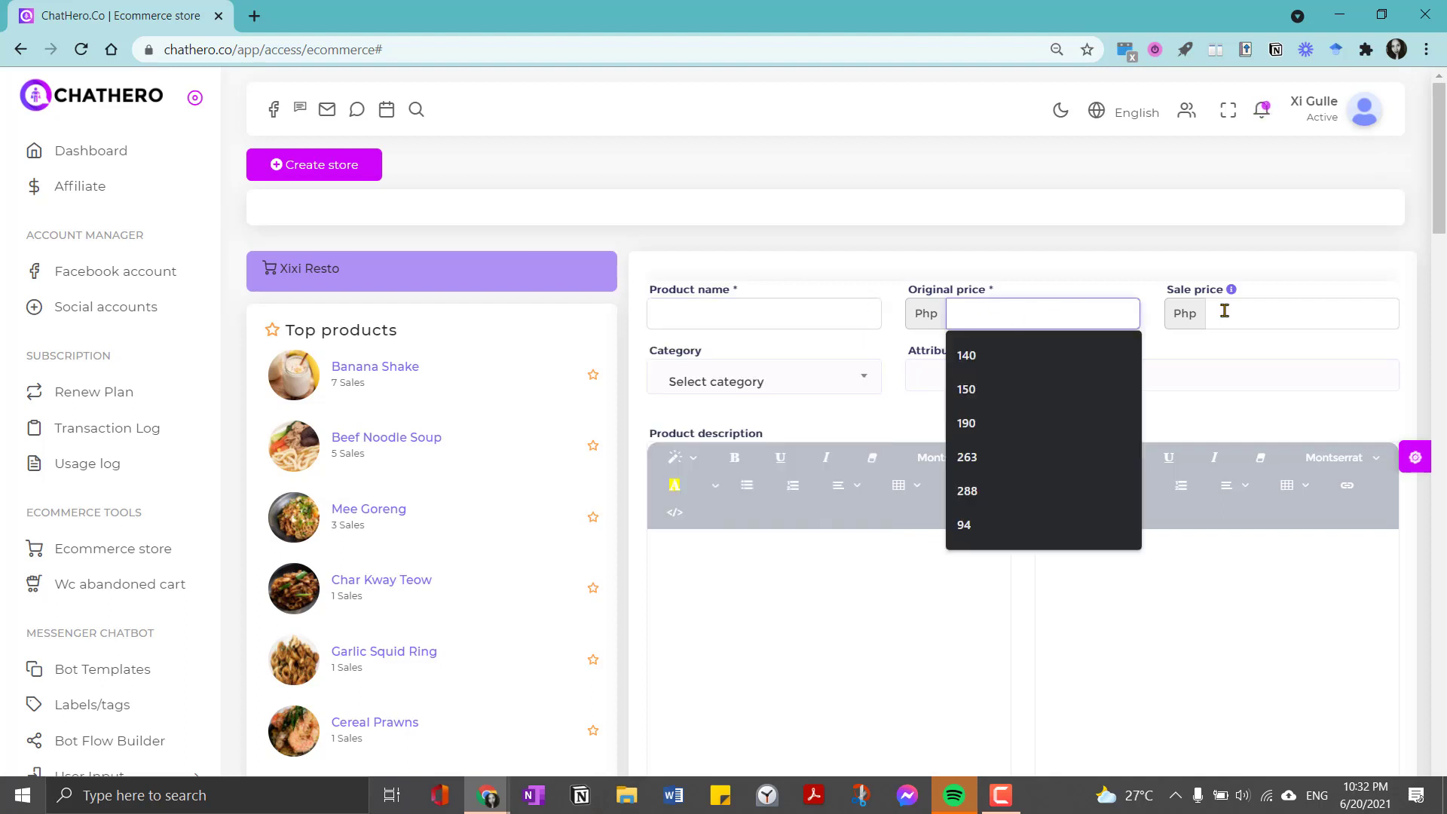
click(1368, 345)
click(817, 377)
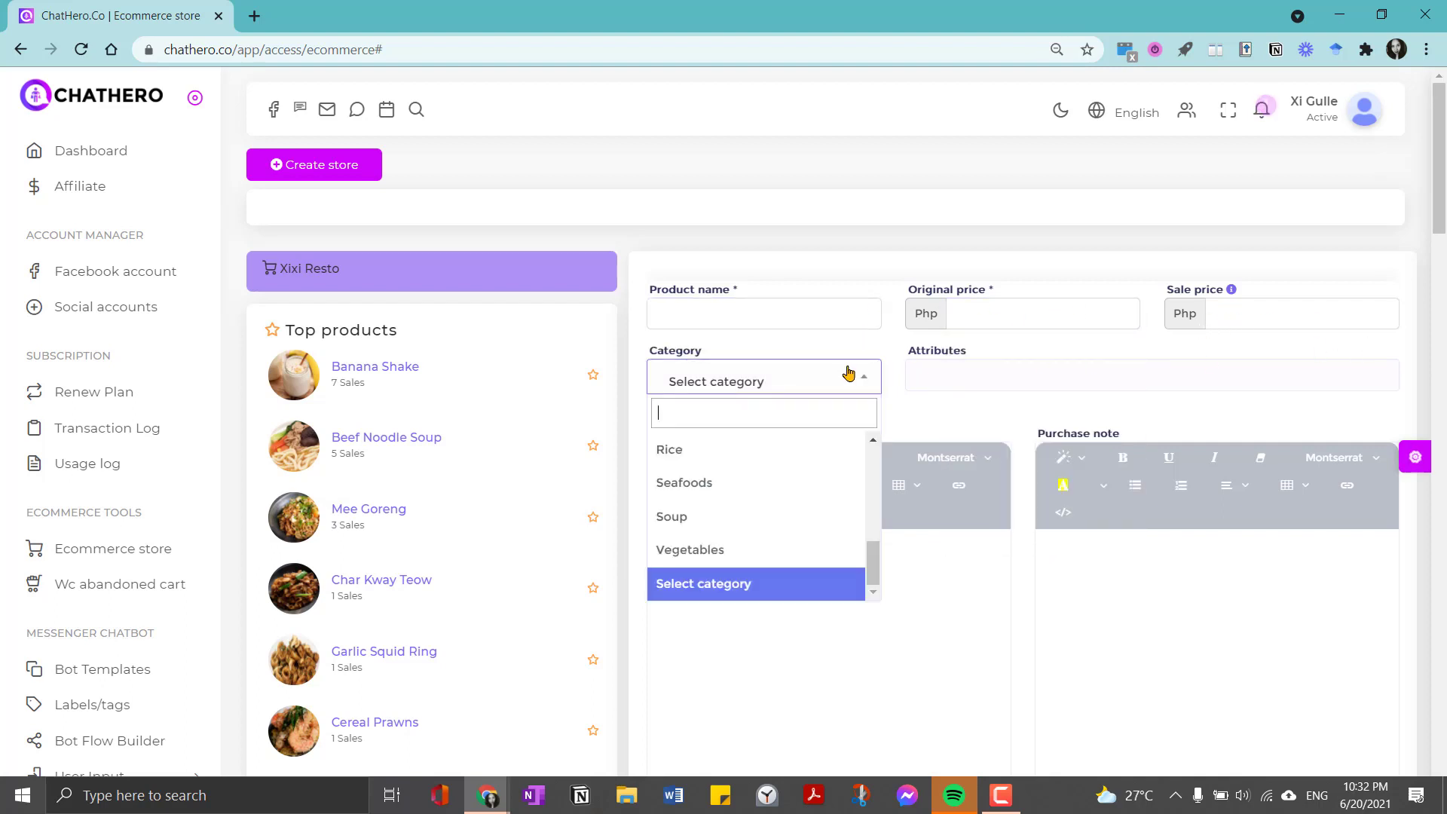
click(948, 381)
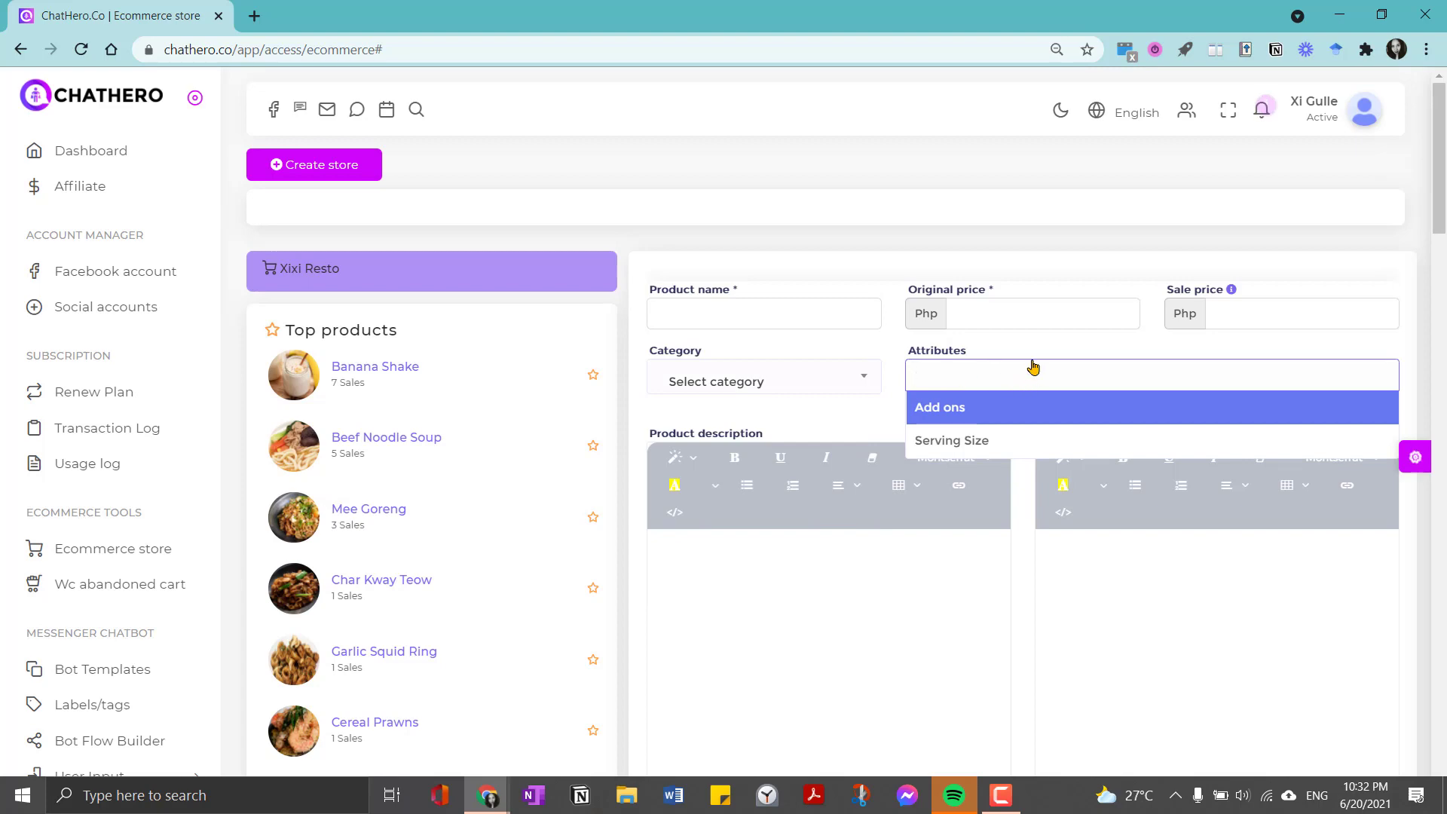
click(869, 543)
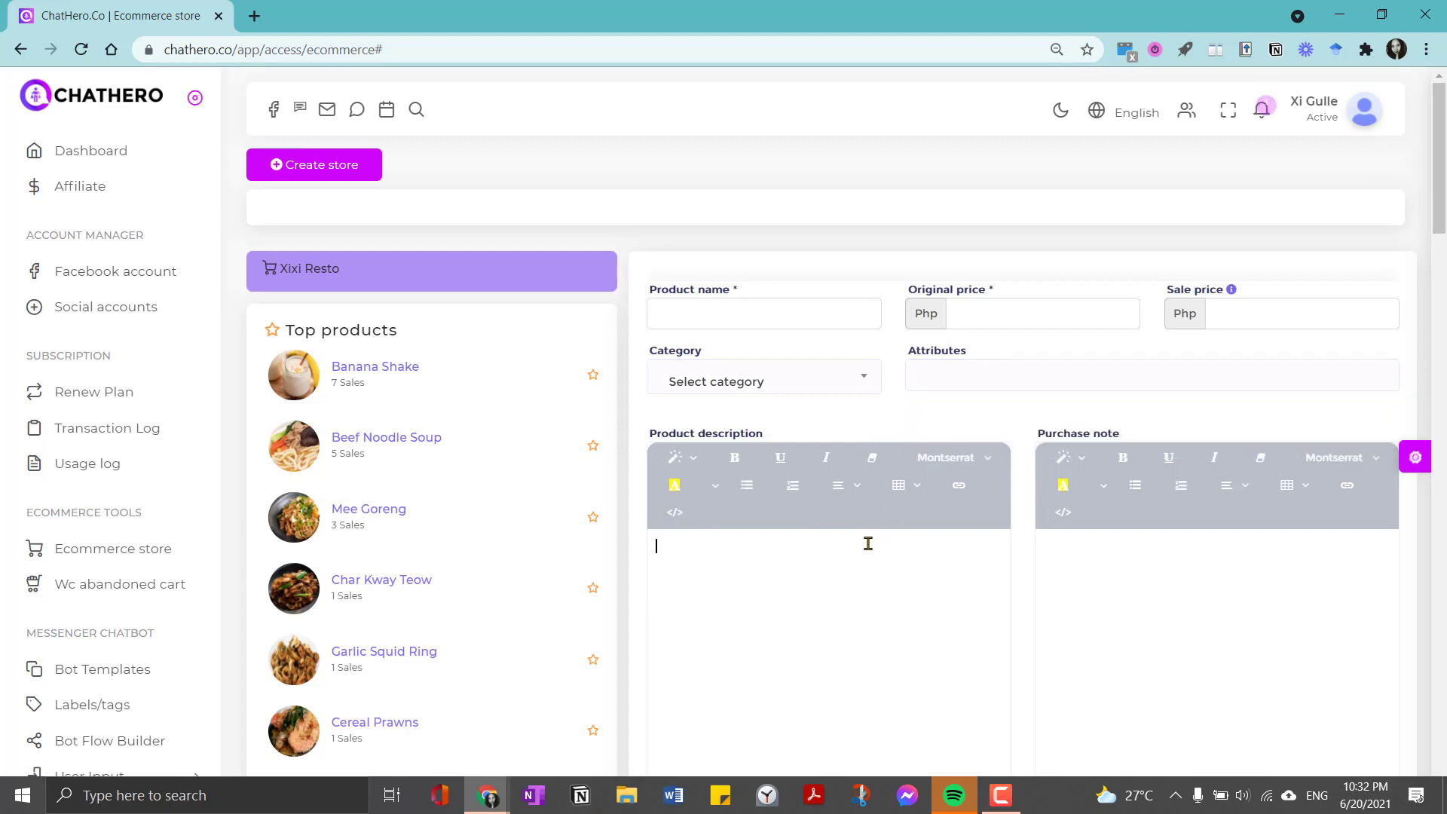
scroll(868, 543, down, 10)
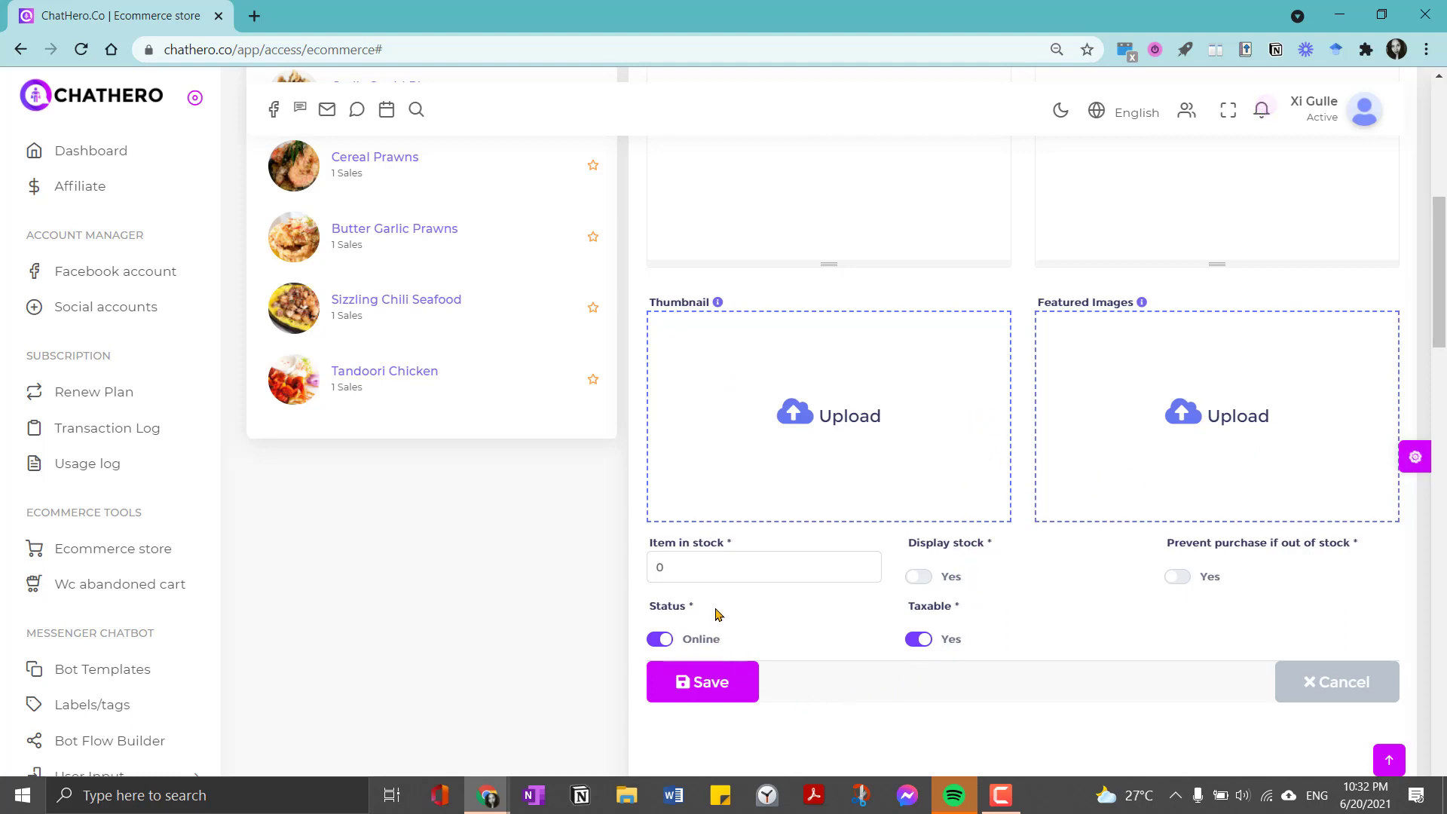
click(1413, 462)
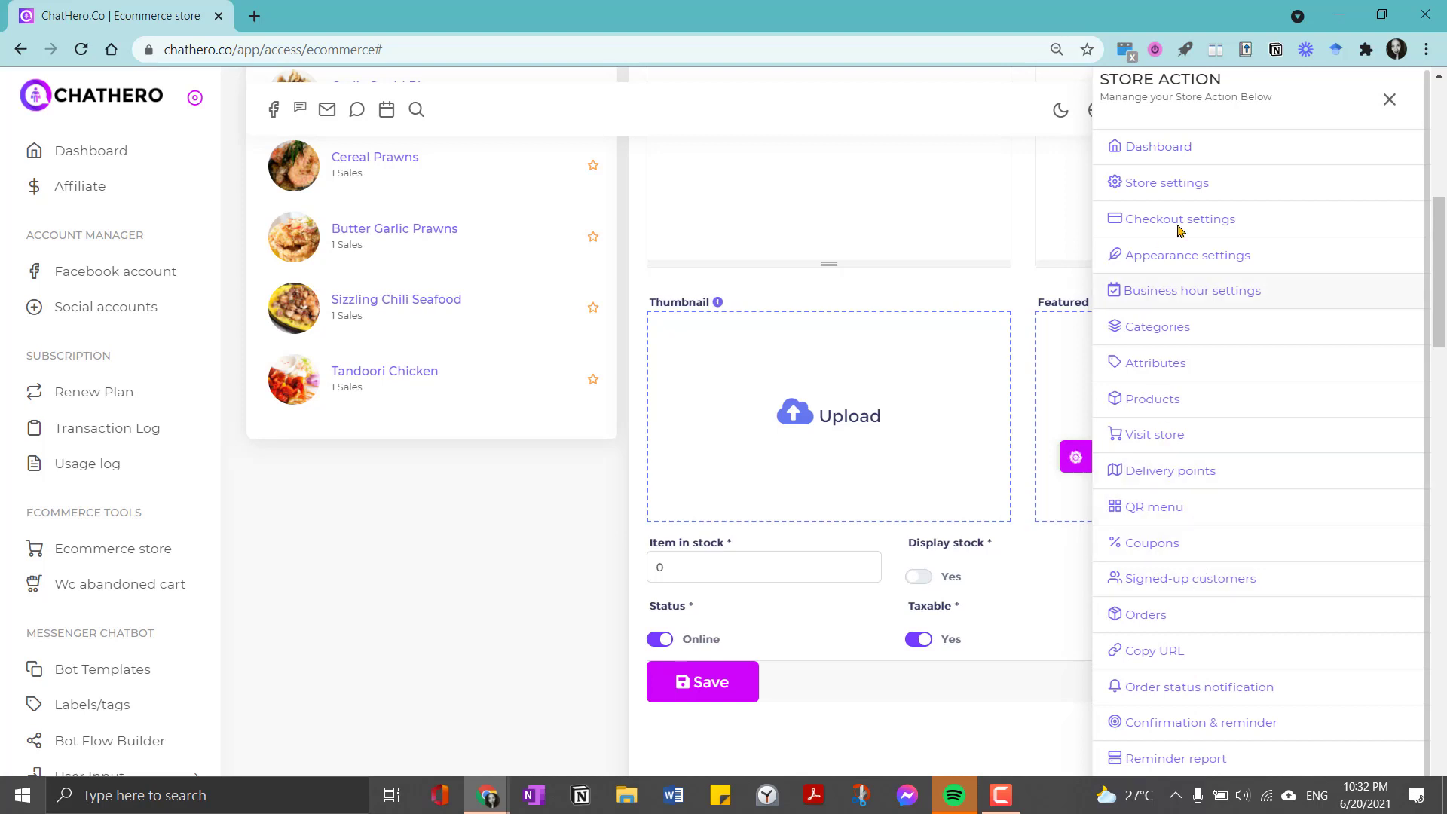
click(1390, 99)
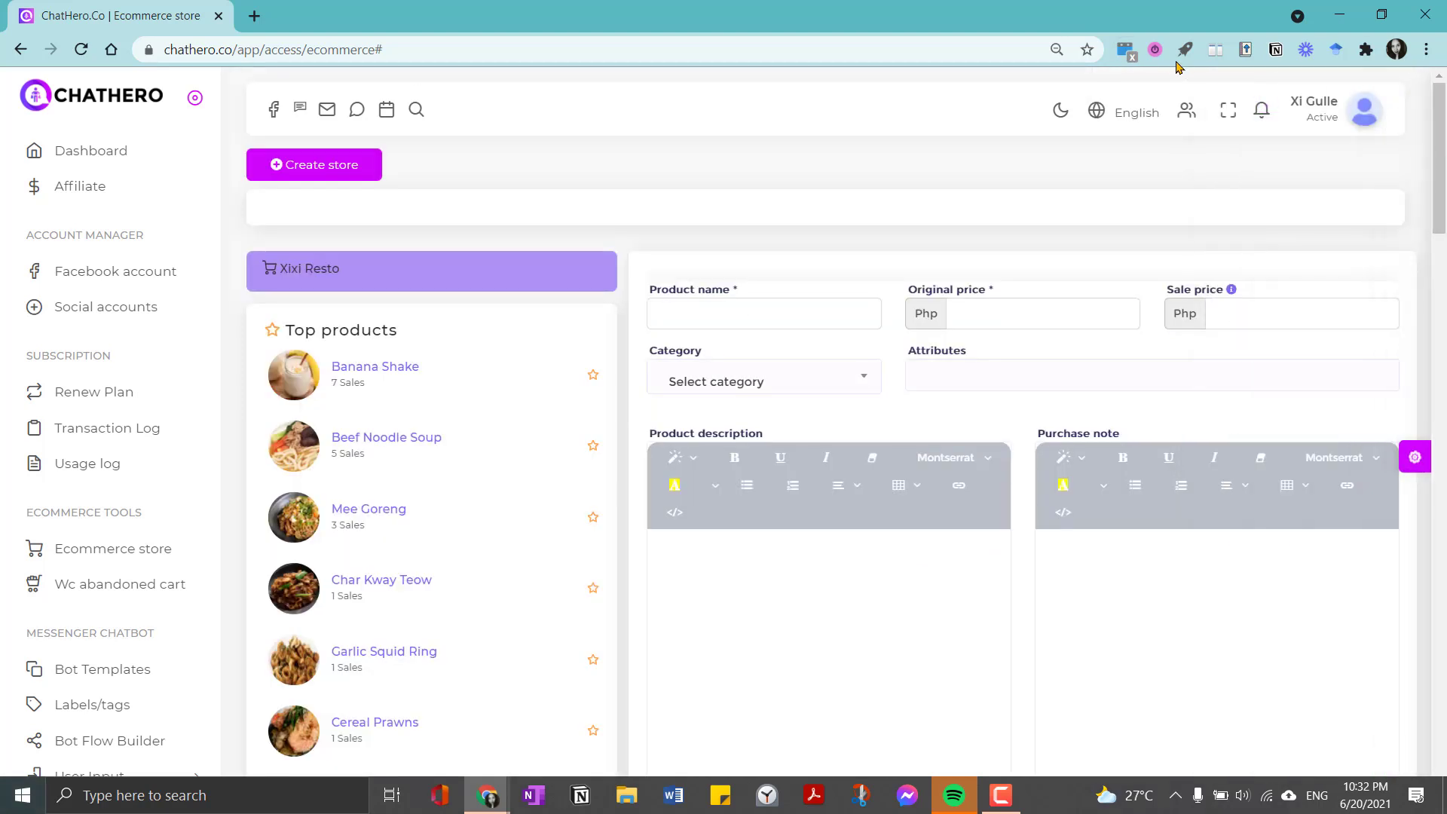